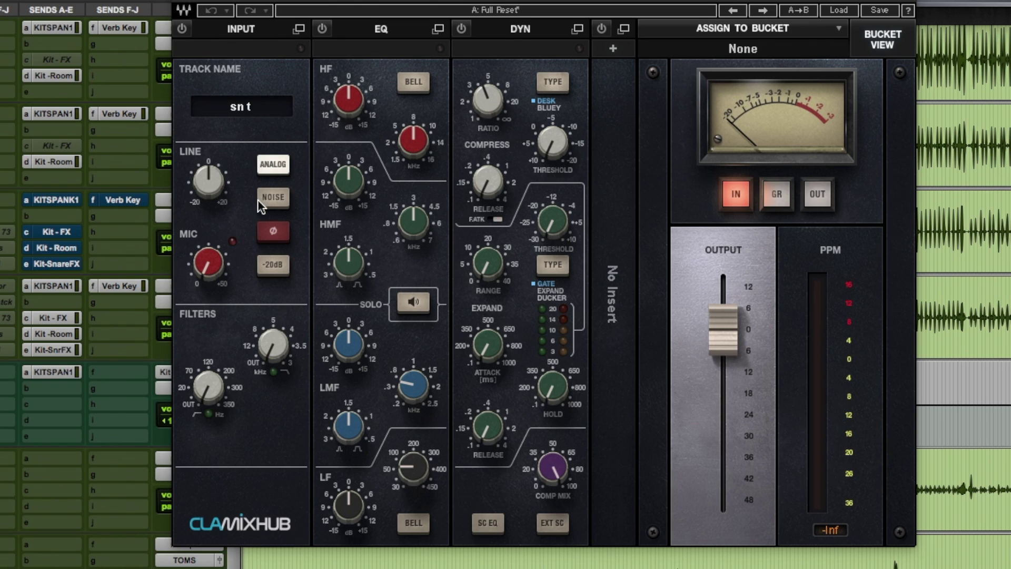
# - Try the Analog and Noise switches in the Input section and raise the snare's Line gain
pyautogui.click(276, 165)
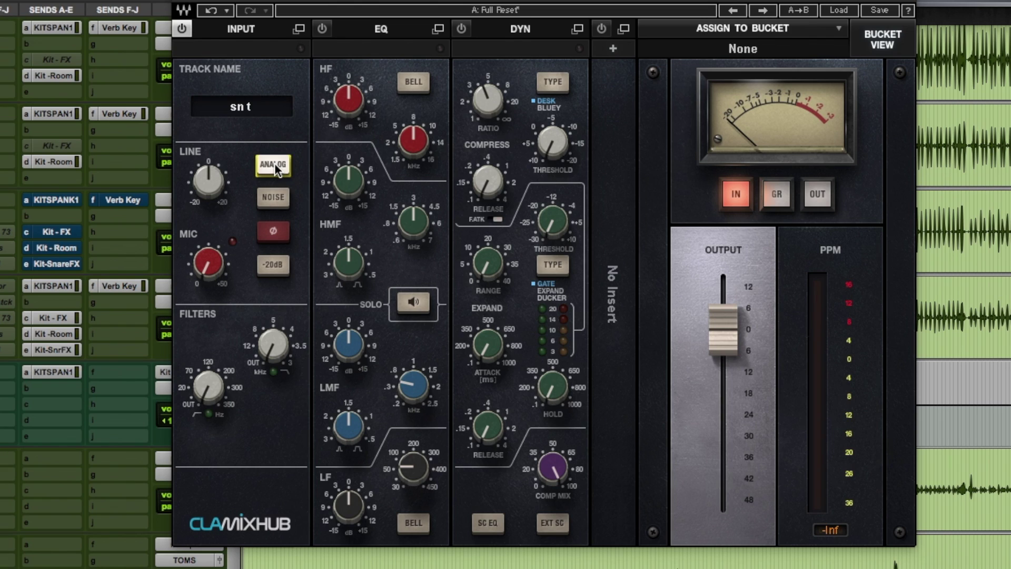
pyautogui.click(271, 201)
pyautogui.moveTo(209, 186)
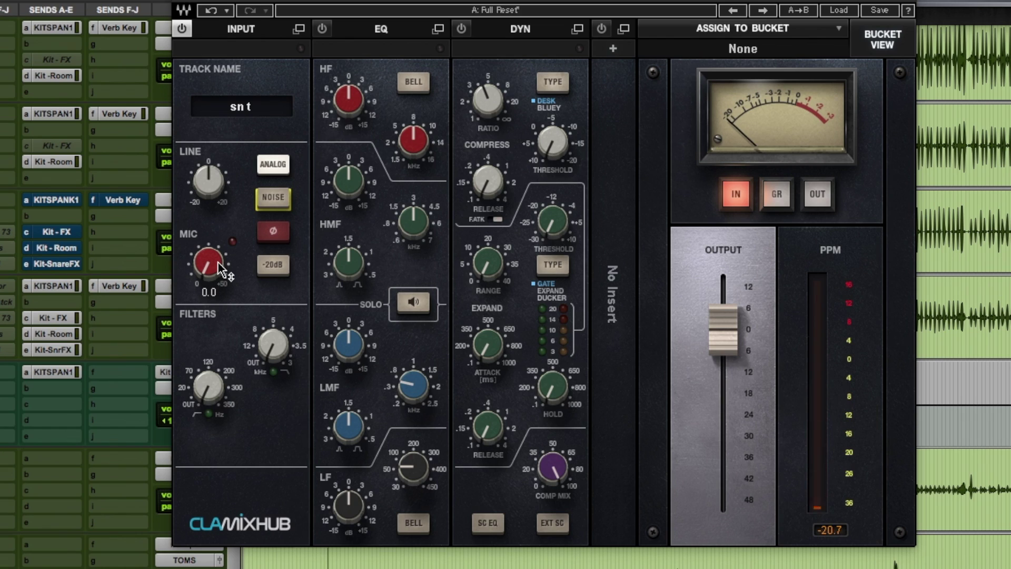
pyautogui.moveTo(212, 186); pyautogui.dragTo(213, 150)
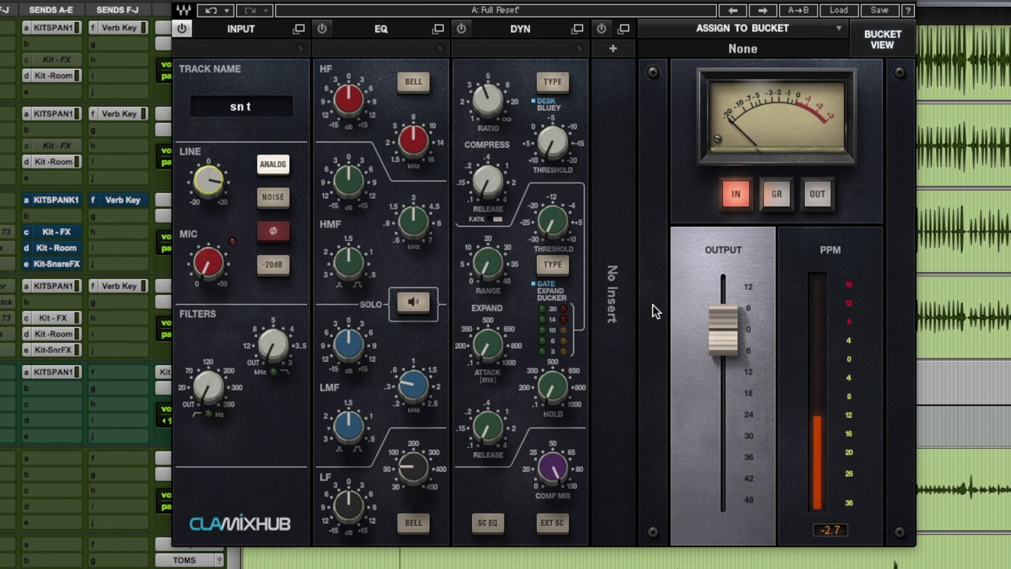
pyautogui.moveTo(209, 180); pyautogui.dragTo(209, 179)
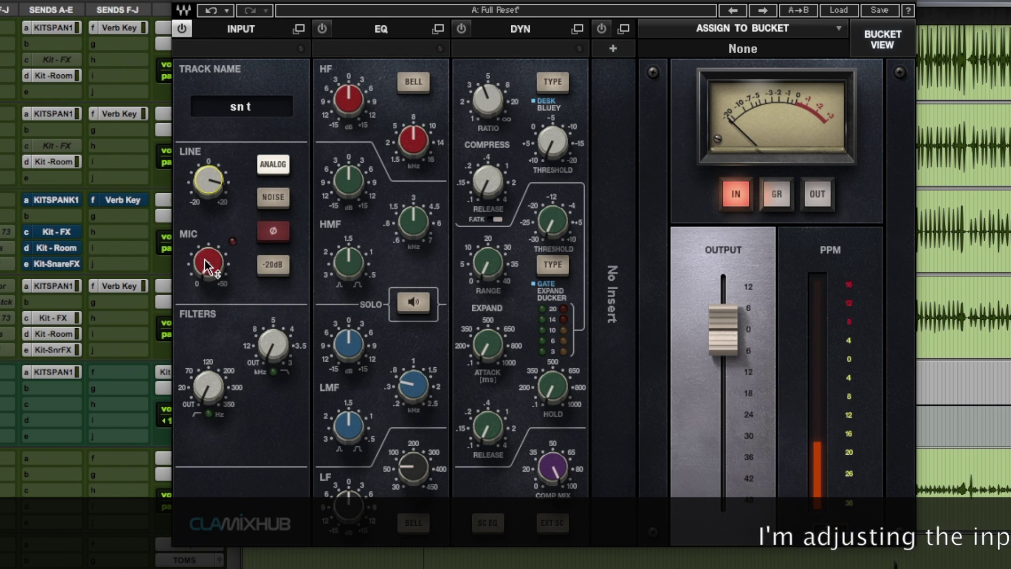
# - Try driving the snare hard with the Mic gain and toggle the -20dB pad on and off
pyautogui.moveTo(207, 266); pyautogui.dragTo(207, 239)
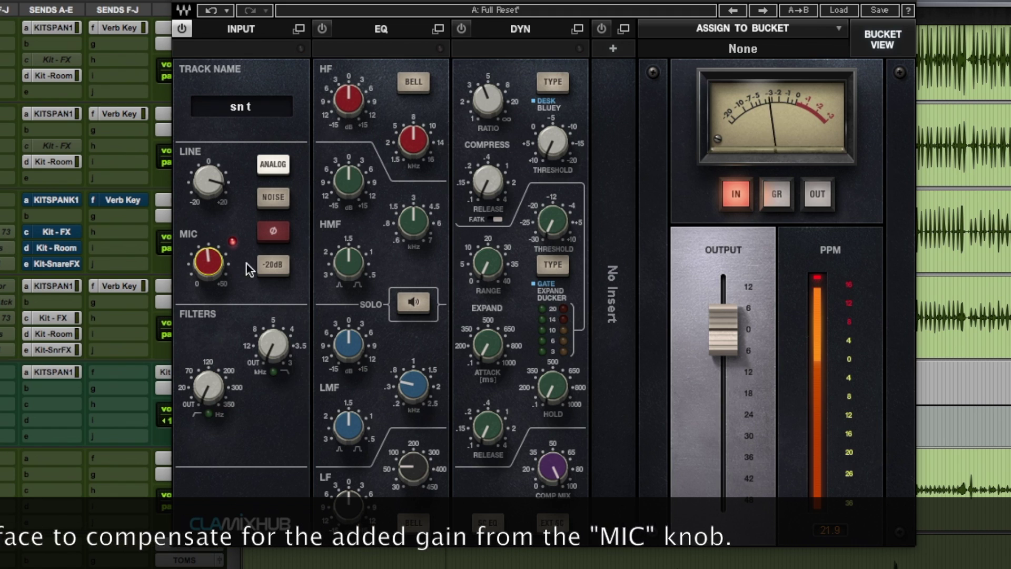
pyautogui.click(274, 266)
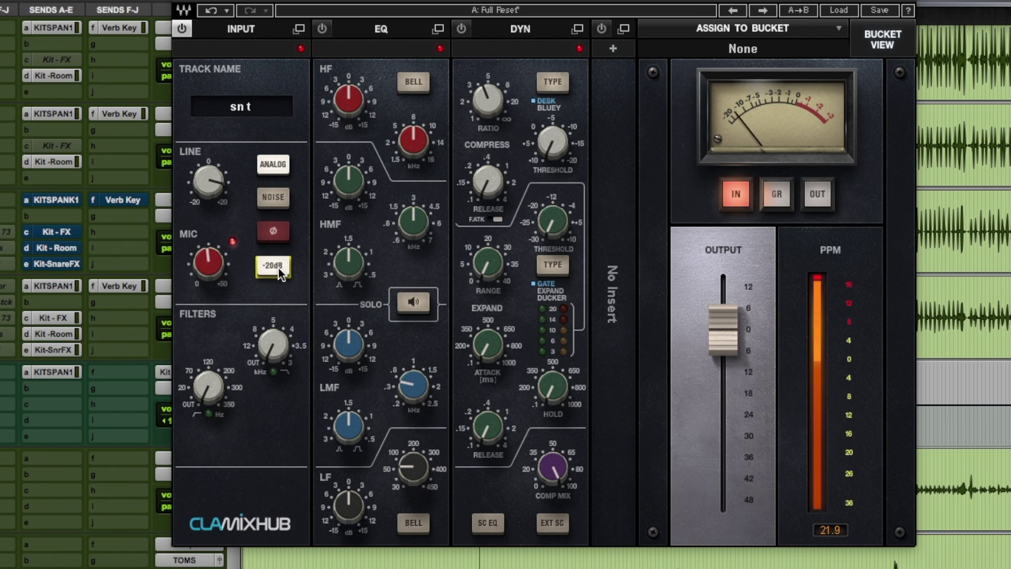
pyautogui.click(279, 268)
pyautogui.moveTo(219, 274)
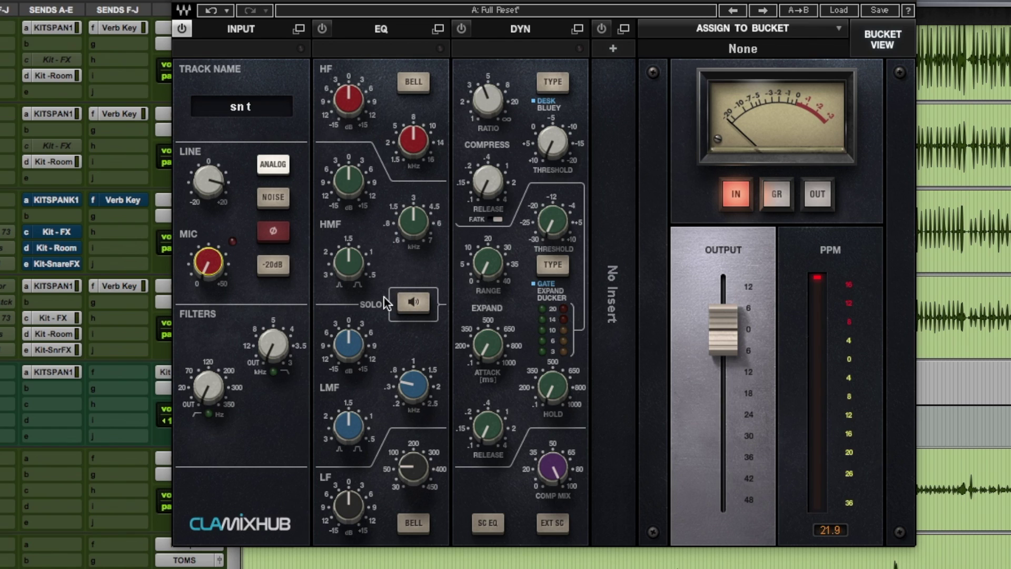
# - Cut the LMF band by about 6 dB at 0.30 kHz, using the EQ band solo to find the frequency
pyautogui.click(416, 304)
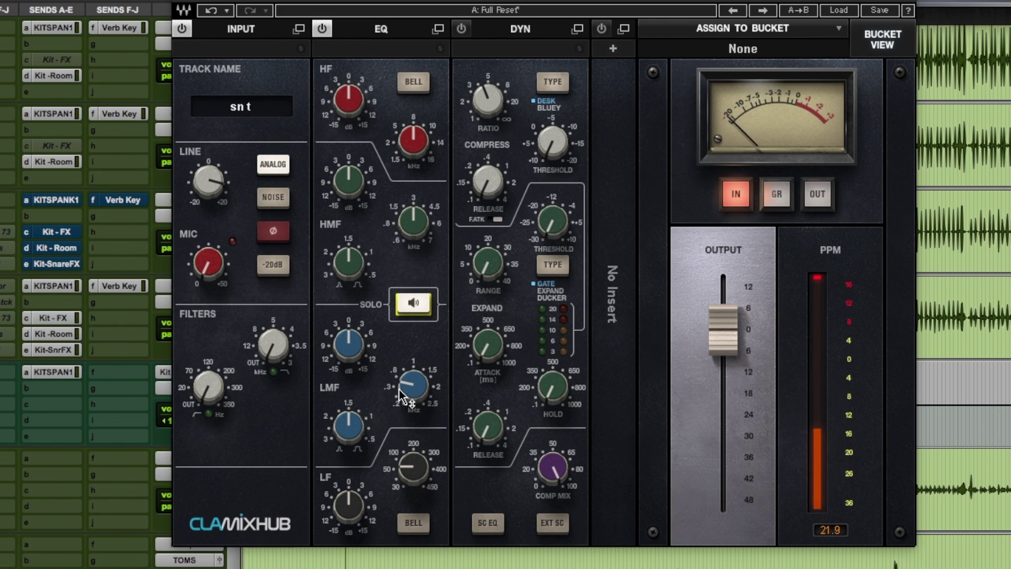
pyautogui.moveTo(413, 385)
pyautogui.mouseDown()
pyautogui.moveTo(413, 376)
pyautogui.moveTo(413, 398)
pyautogui.mouseUp()
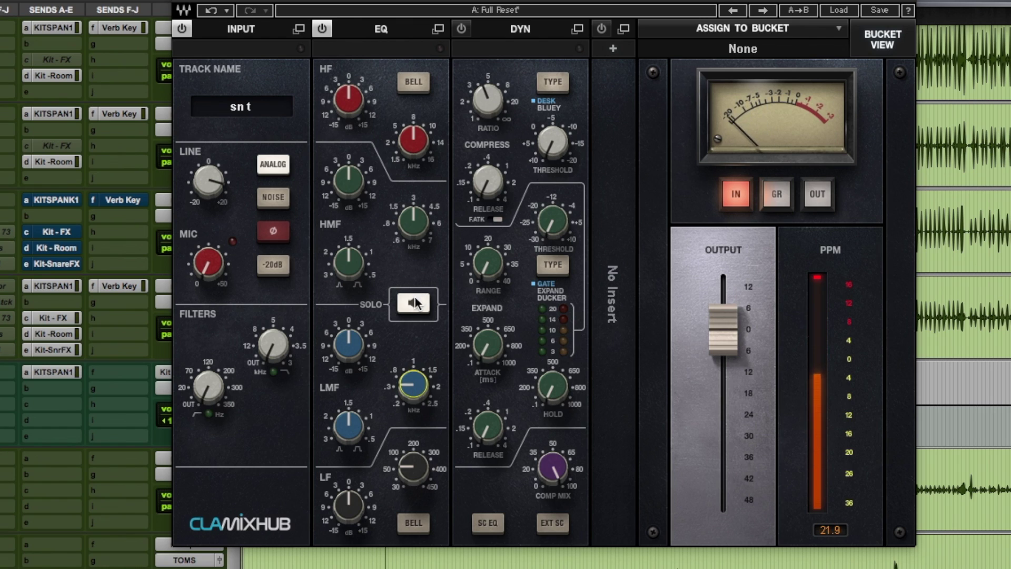
pyautogui.moveTo(349, 344); pyautogui.dragTo(349, 351)
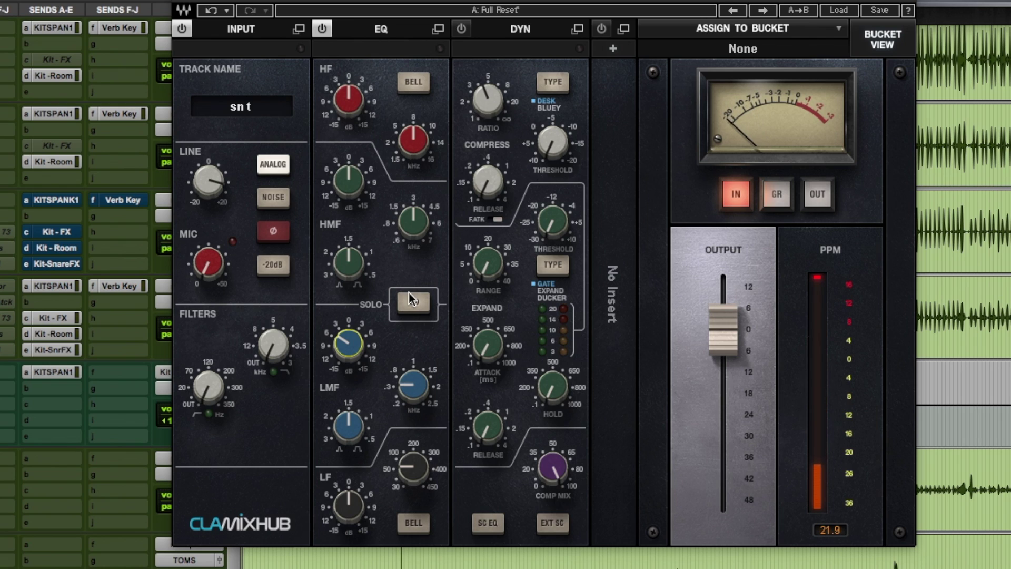
# - Boost the HF band by 6.0 dB slightly below 8 kHz and the LF band by about 9 dB around 98 Hz
pyautogui.moveTo(348, 99); pyautogui.dragTo(349, 89)
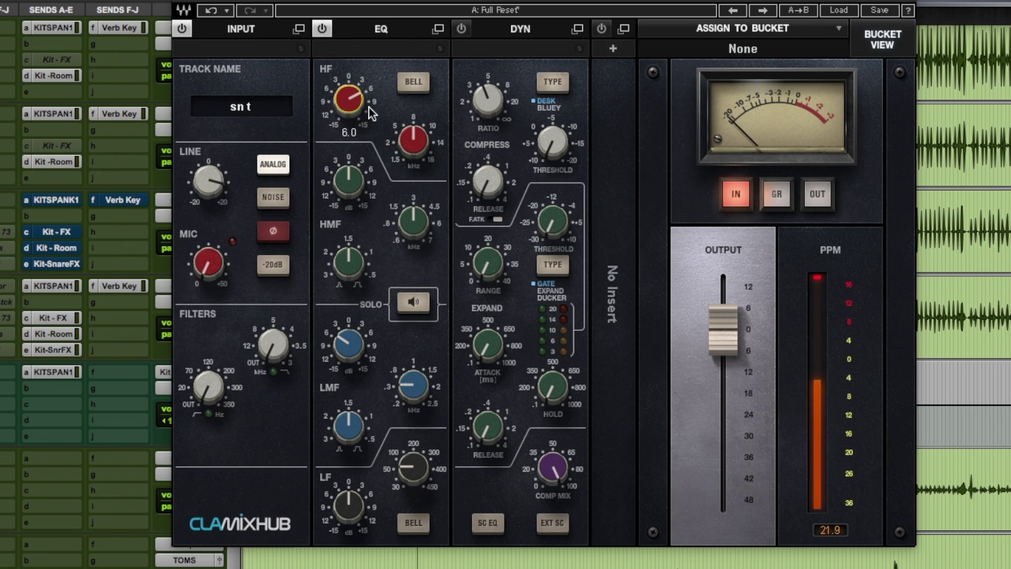
pyautogui.moveTo(412, 136); pyautogui.dragTo(412, 139)
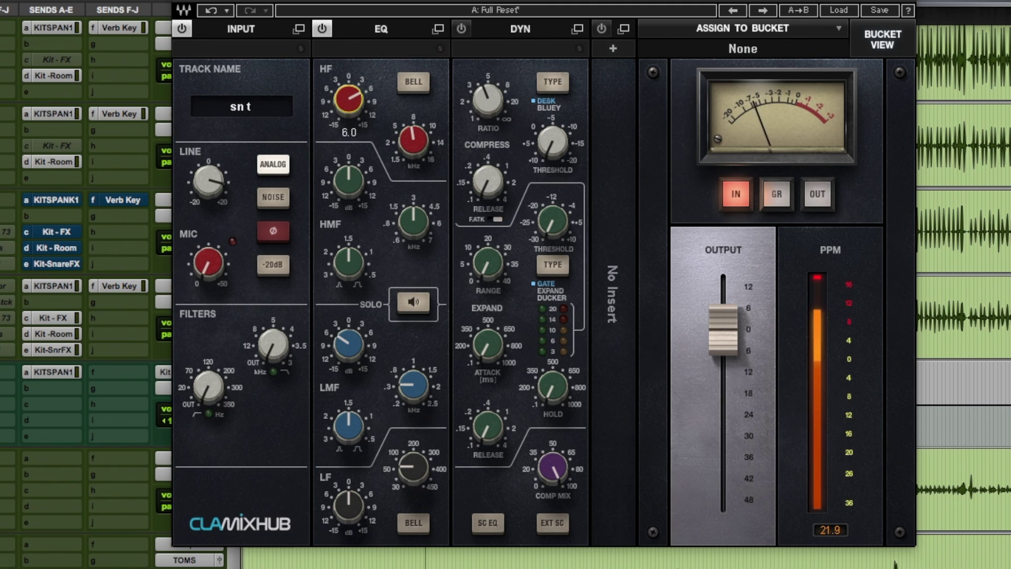
pyautogui.moveTo(410, 467); pyautogui.dragTo(410, 463)
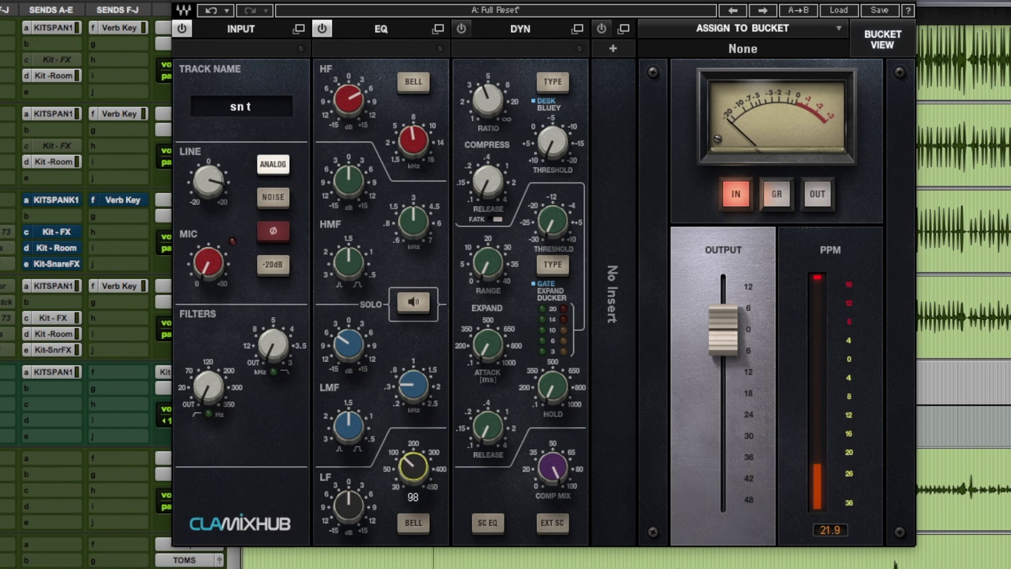
pyautogui.moveTo(360, 514); pyautogui.dragTo(360, 507)
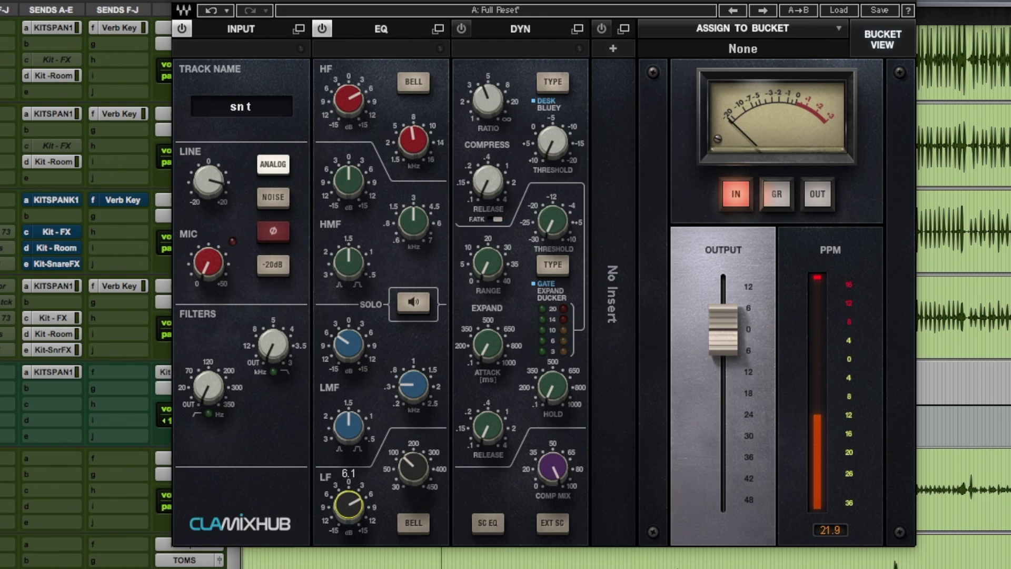
pyautogui.moveTo(348, 505); pyautogui.dragTo(348, 487)
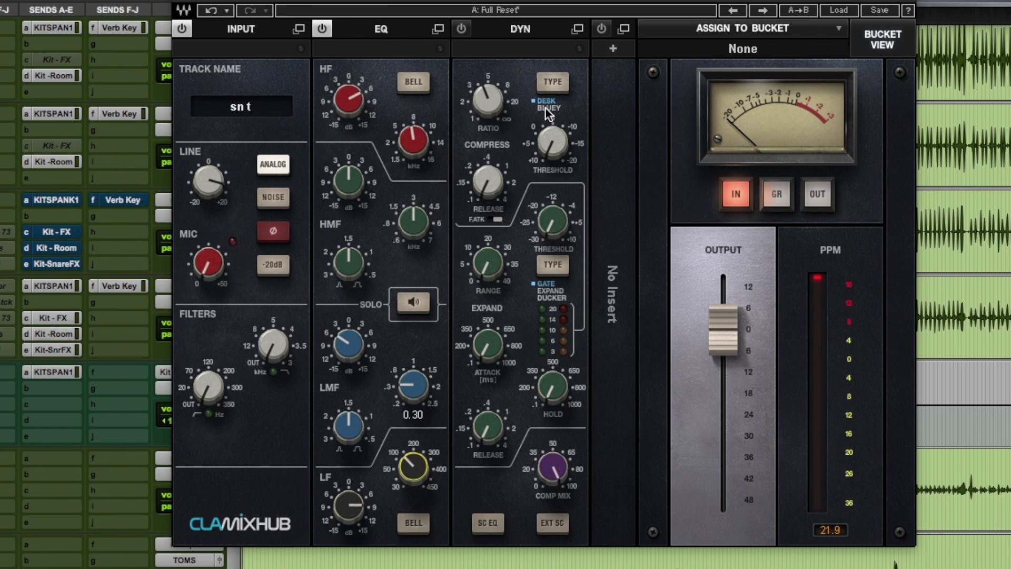
# - Lower the Desk compressor's threshold to about -10 and compare the snare with the dynamics section bypassed
pyautogui.click(551, 81)
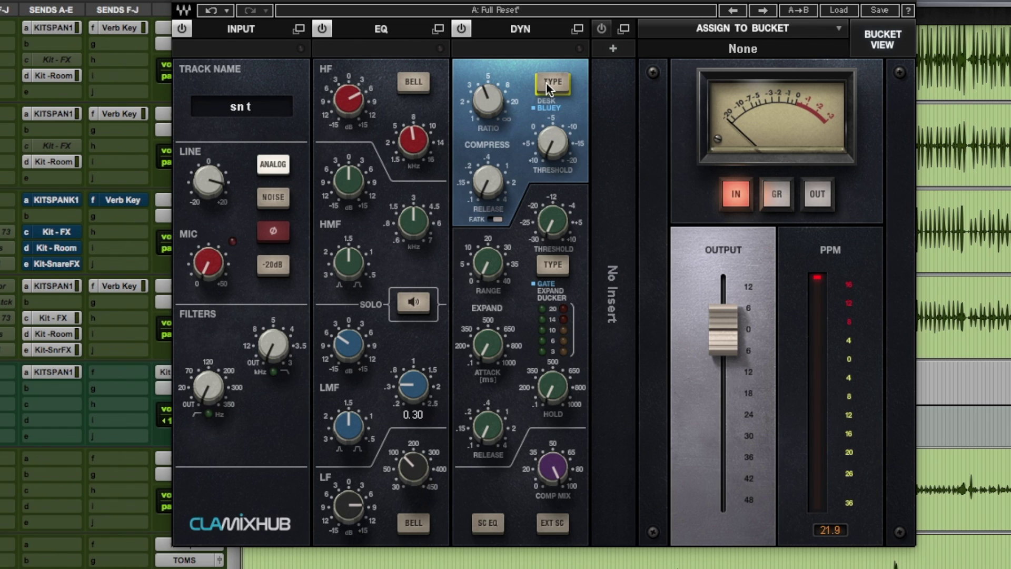
pyautogui.click(551, 84)
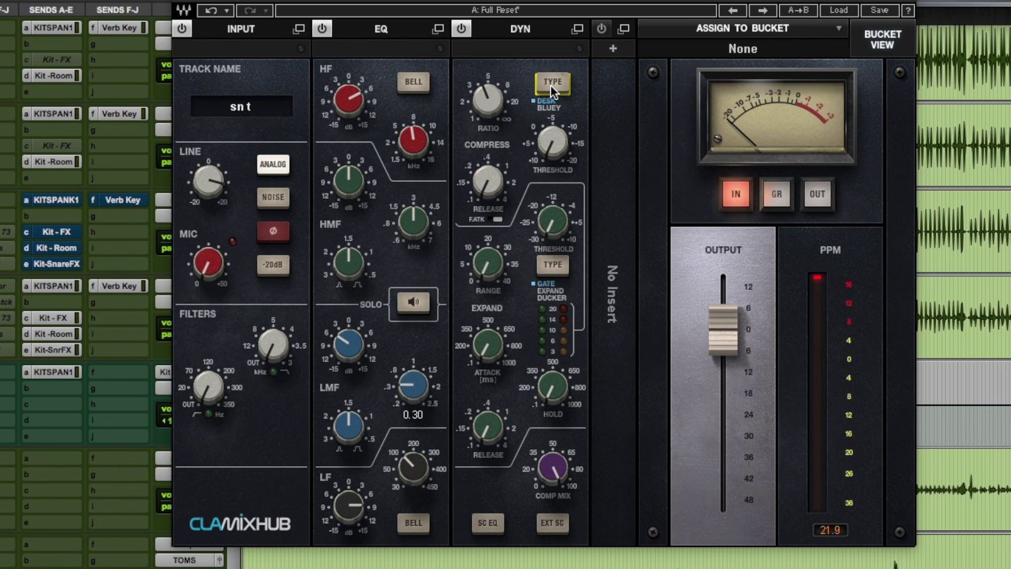
pyautogui.moveTo(560, 145)
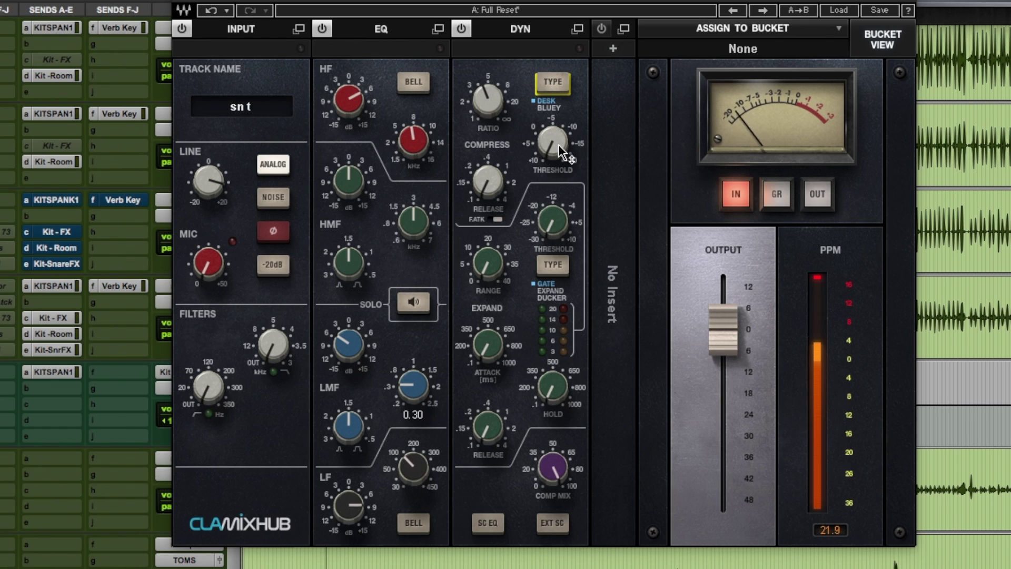
pyautogui.moveTo(557, 145); pyautogui.dragTo(558, 208)
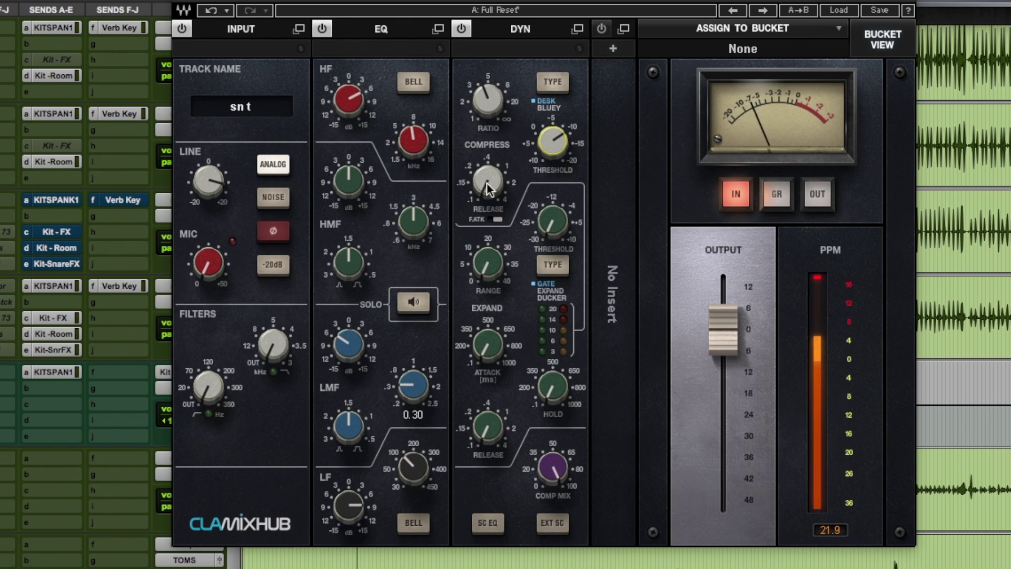
pyautogui.click(461, 30)
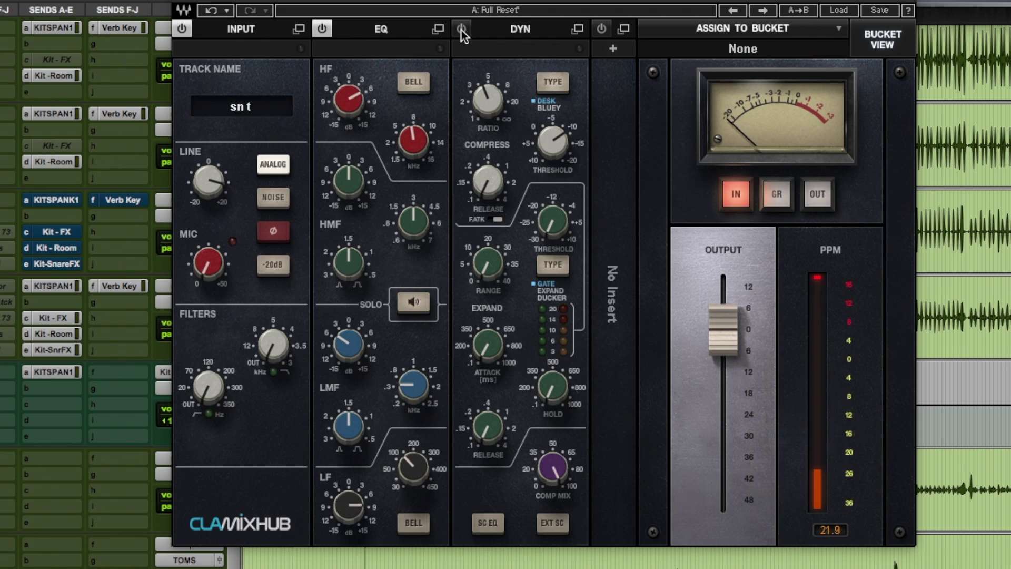
pyautogui.click(461, 30)
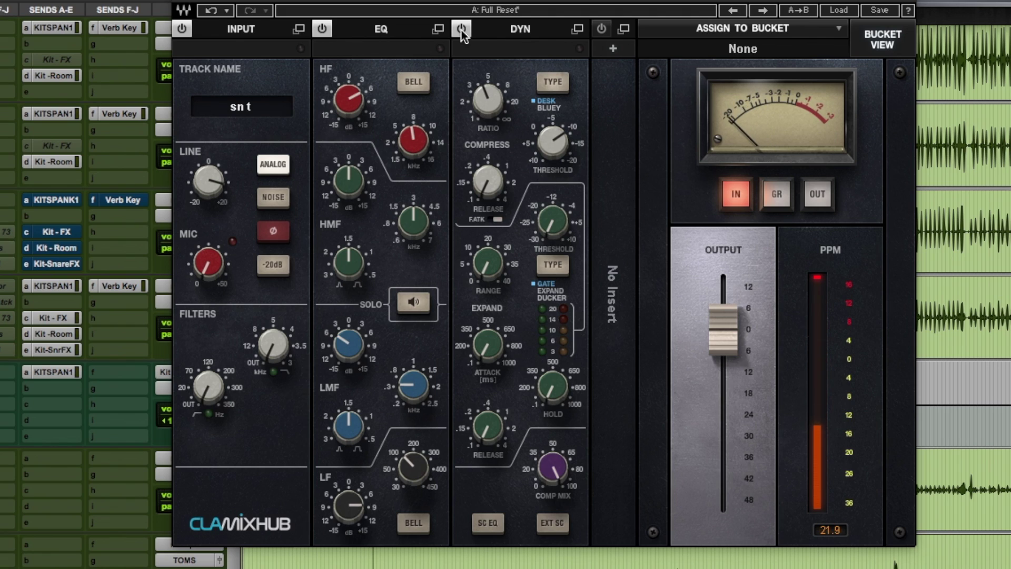
# - Try the Bluey compressor type, return to Desk and raise the compressor's threshold slightly
pyautogui.click(557, 82)
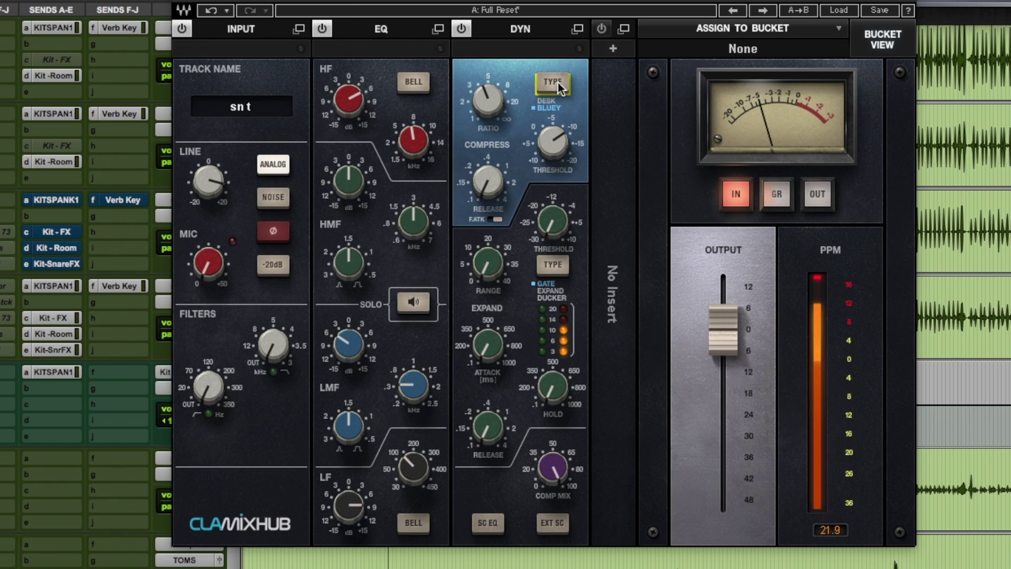
pyautogui.moveTo(557, 144); pyautogui.dragTo(558, 137)
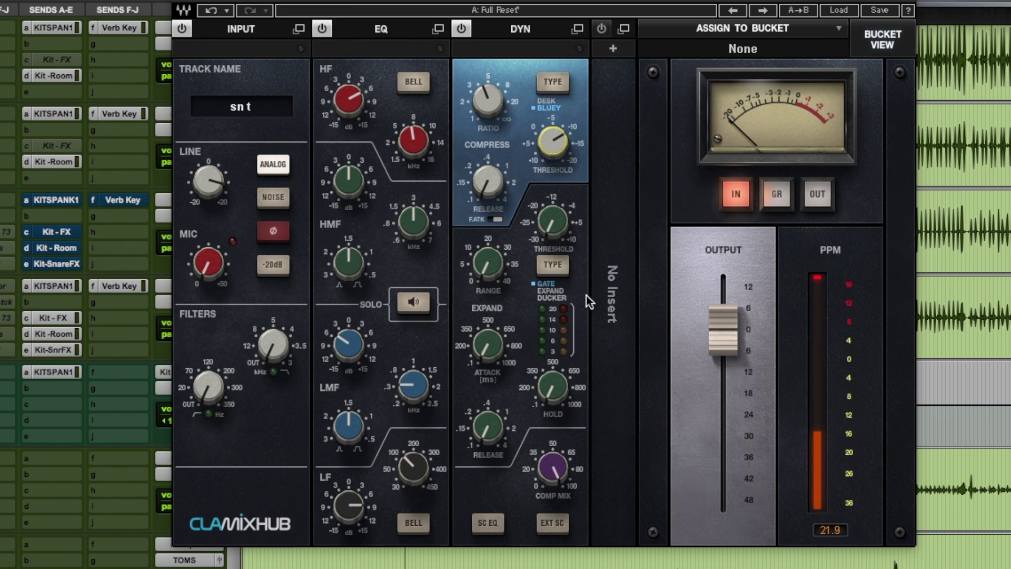
pyautogui.click(551, 80)
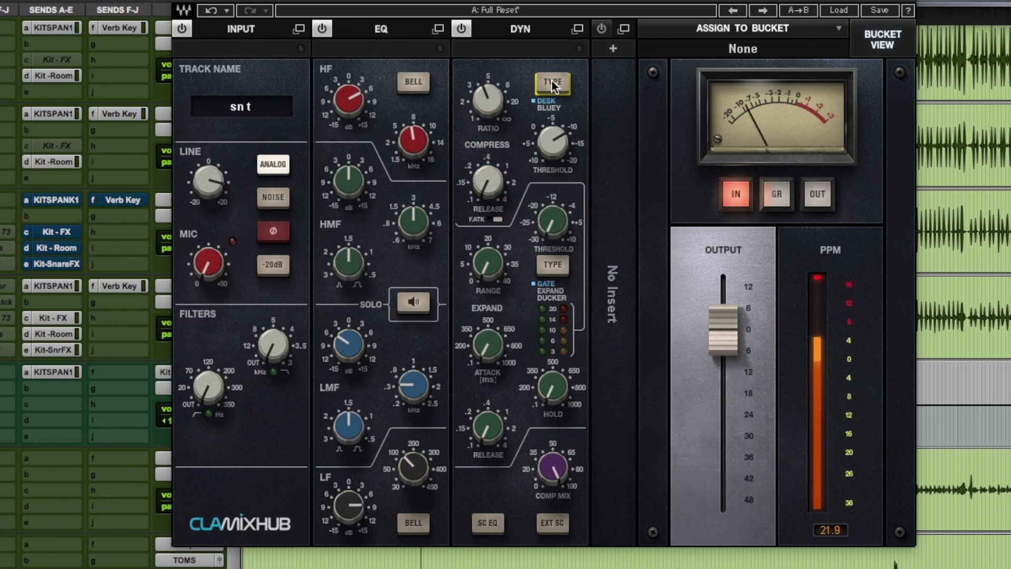
pyautogui.moveTo(554, 171); pyautogui.dragTo(554, 160)
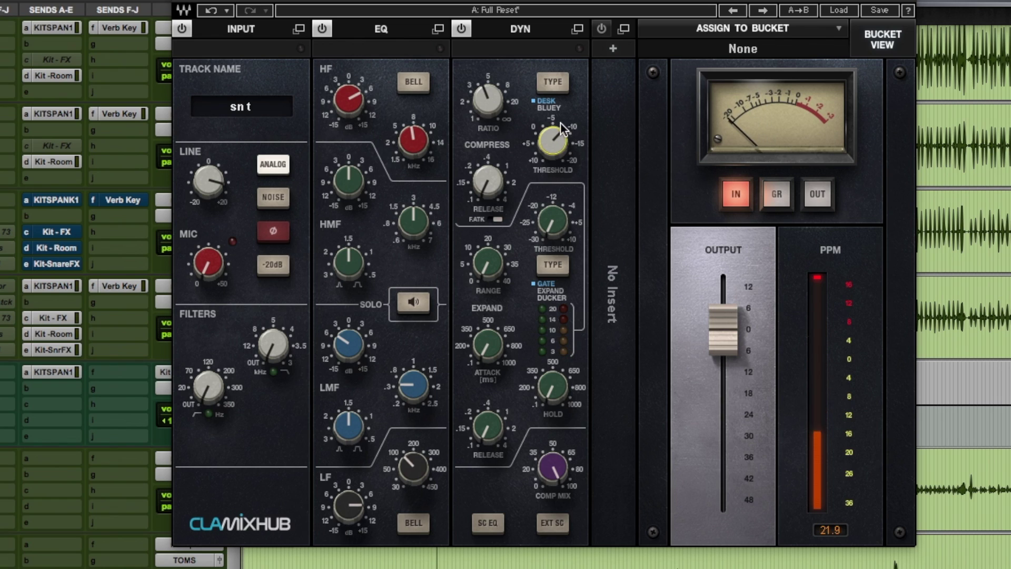
# - Clear the PPM peak reading and adjust the gate's threshold to about -4, along with its hold and release
pyautogui.click(819, 279)
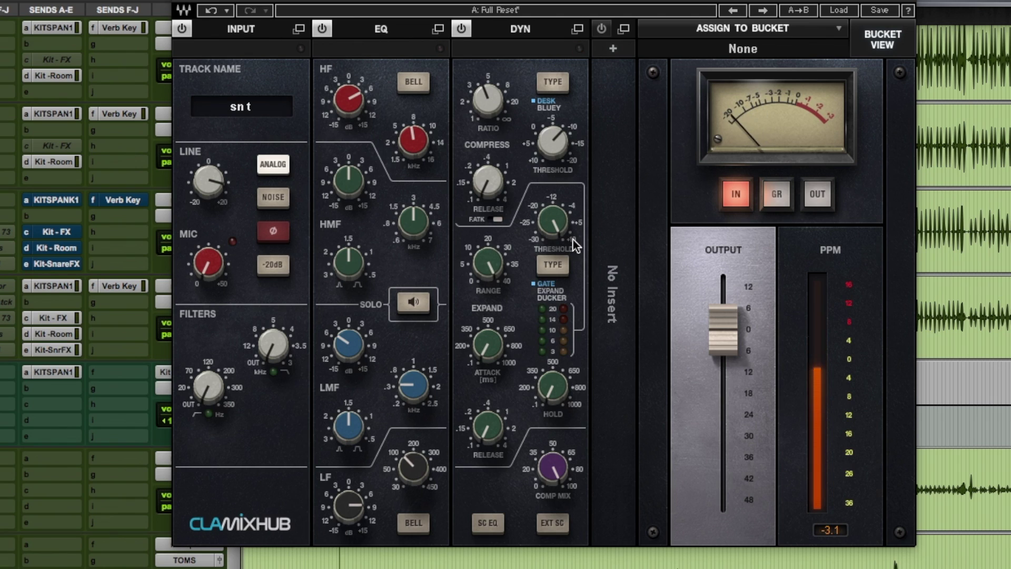
pyautogui.moveTo(573, 243); pyautogui.dragTo(556, 201)
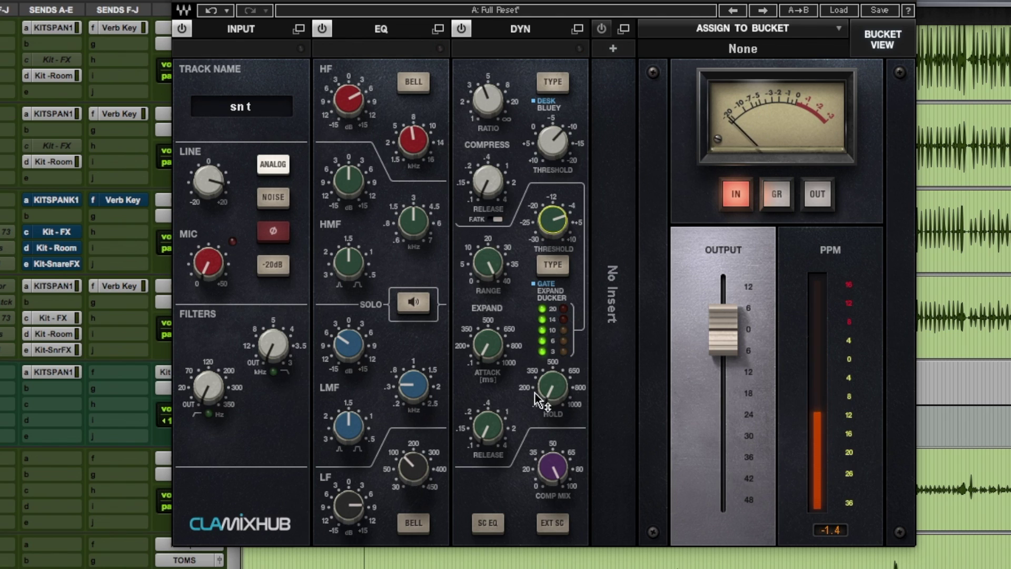
pyautogui.moveTo(553, 387); pyautogui.dragTo(553, 343)
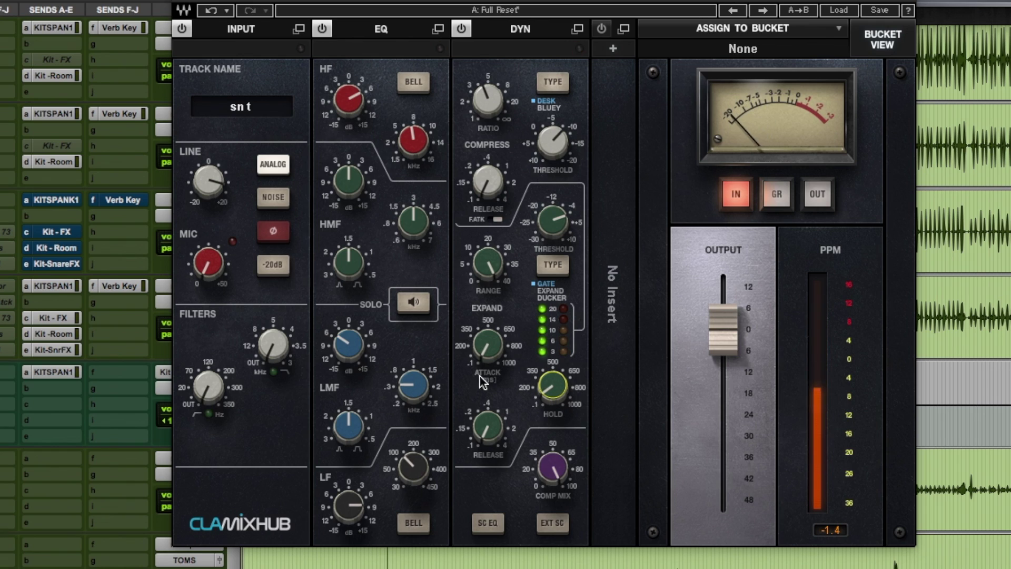
pyautogui.moveTo(487, 426); pyautogui.dragTo(488, 421)
pyautogui.moveTo(546, 391); pyautogui.dragTo(546, 394)
pyautogui.moveTo(488, 425); pyautogui.dragTo(488, 426)
# - Reduce the gate's range to 0
pyautogui.moveTo(488, 262); pyautogui.dragTo(488, 269)
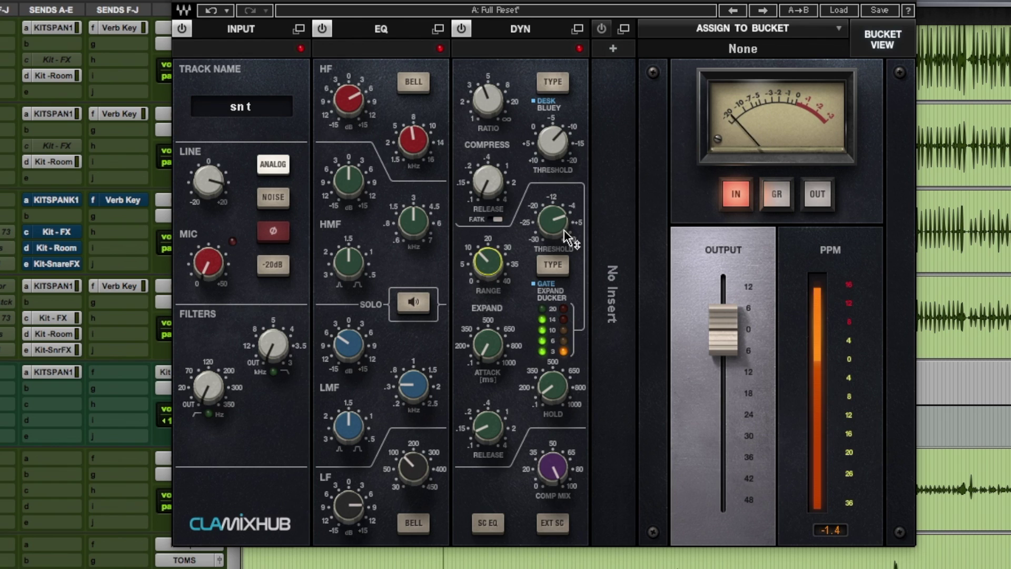
pyautogui.click(472, 281)
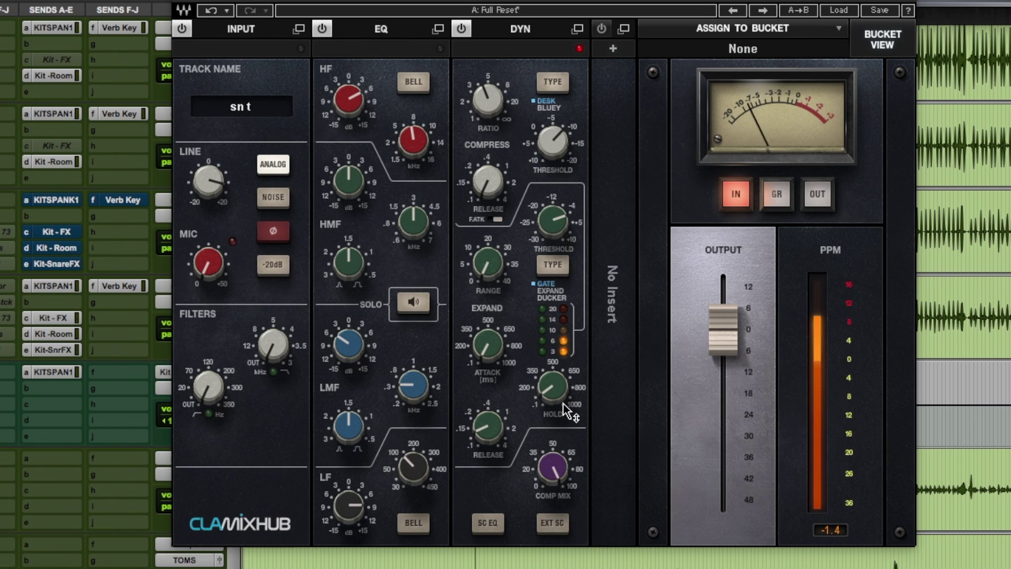
# - Try the Comp Mix blend and lower the Desk compressor's threshold to its minimum
pyautogui.moveTo(553, 463)
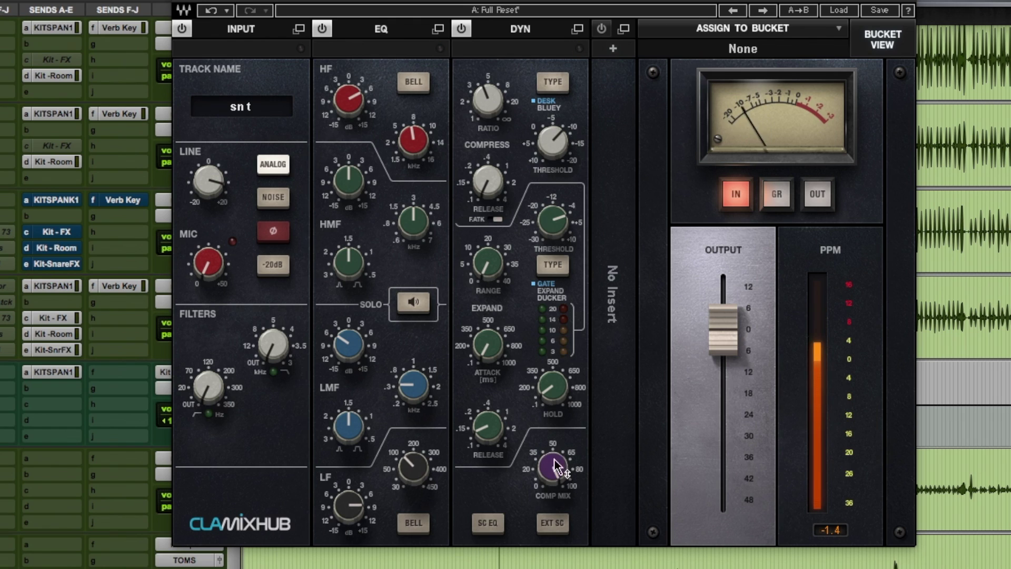
pyautogui.moveTo(558, 443); pyautogui.dragTo(558, 474)
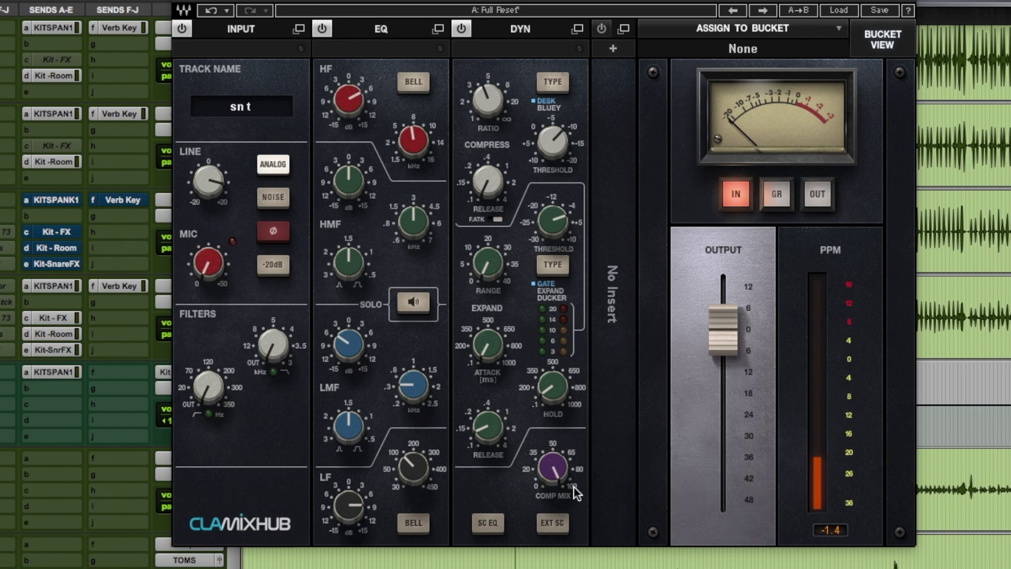
pyautogui.moveTo(561, 148); pyautogui.dragTo(560, 108)
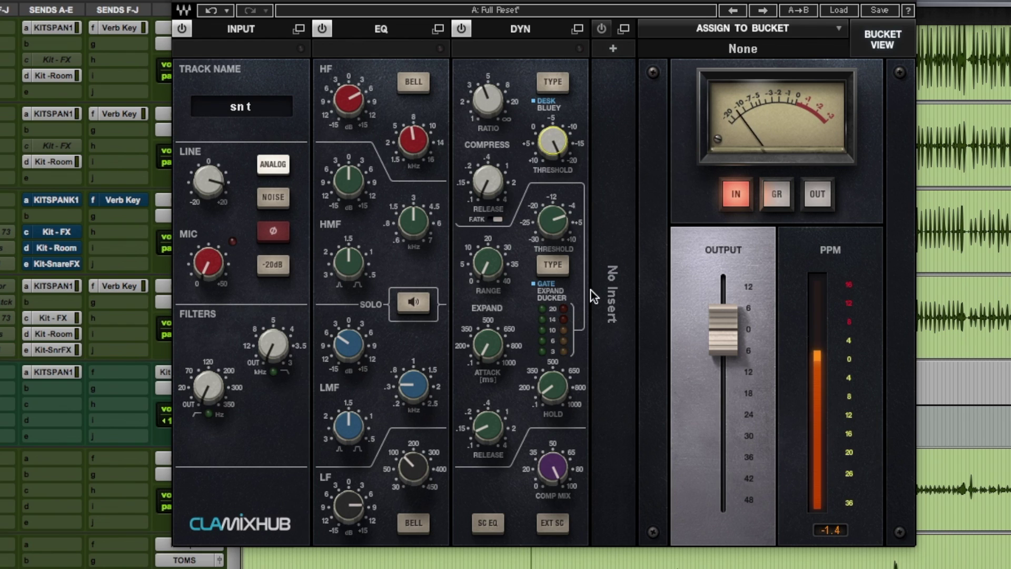
# - Switch the compressor to the Bluey type, fine-tune its threshold and try the Comp Mix blend
pyautogui.click(552, 82)
pyautogui.click(552, 141)
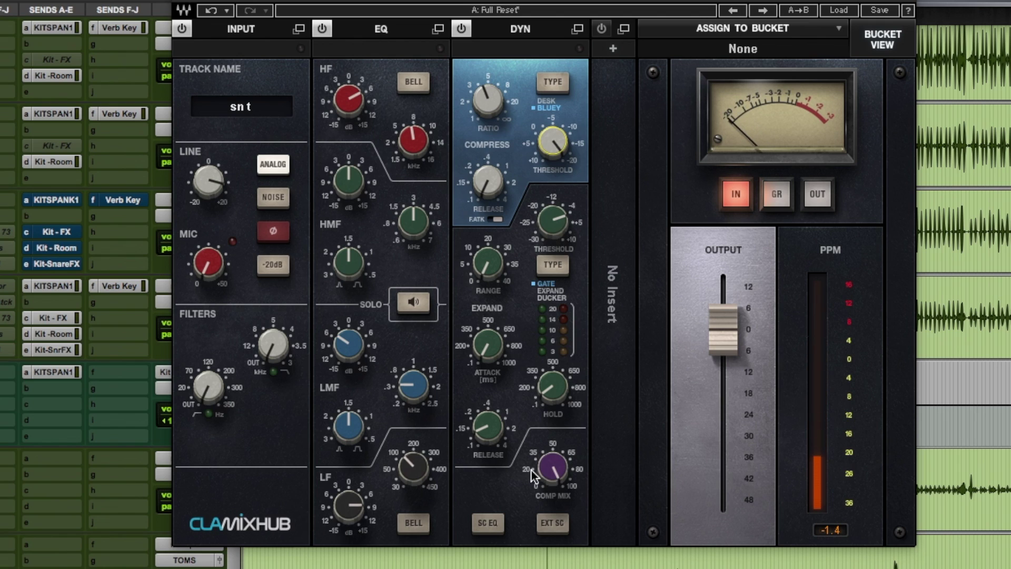
pyautogui.moveTo(551, 467); pyautogui.dragTo(551, 469)
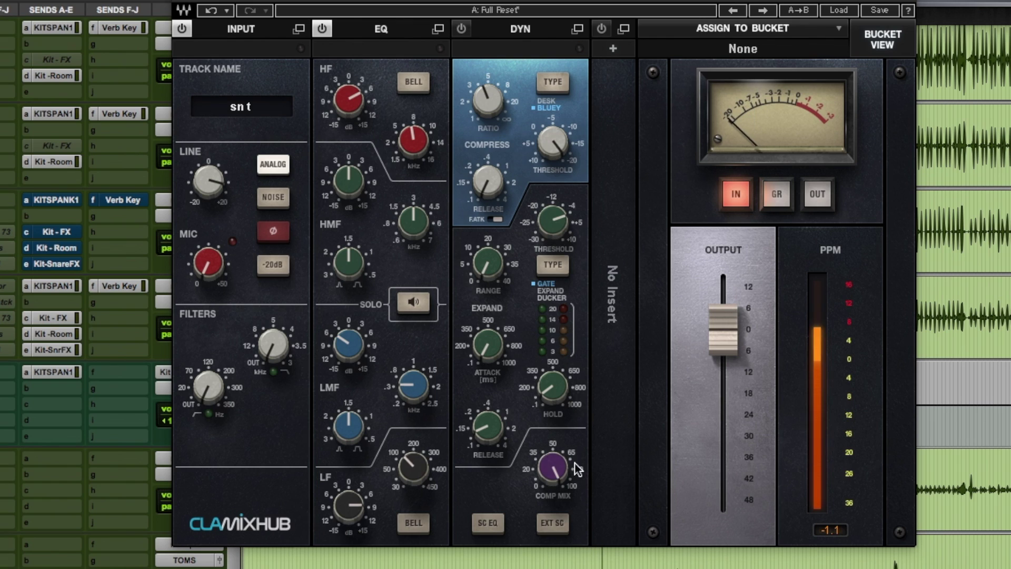
# - Switch the snare compressor back to the Desk type and set its threshold to about -9.40
pyautogui.click(550, 86)
pyautogui.moveTo(562, 141)
pyautogui.mouseDown()
pyautogui.moveTo(562, 180)
pyautogui.moveTo(561, 138)
pyautogui.moveTo(552, 142)
pyautogui.mouseUp()
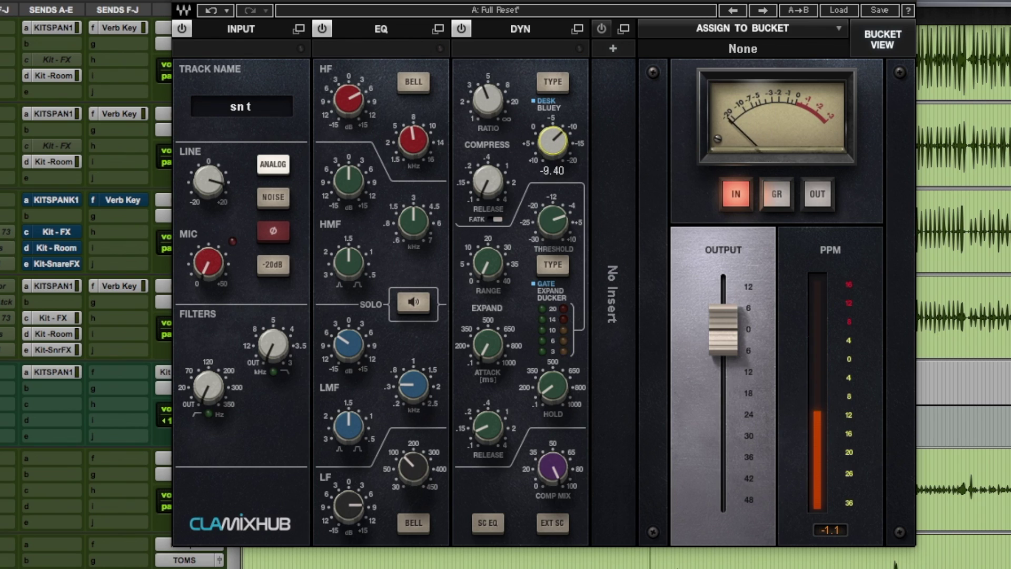
# - Expand the dynamics section, route the sidechain filter and EQ to the gate, and raise the gate's range to 40
pyautogui.click(577, 31)
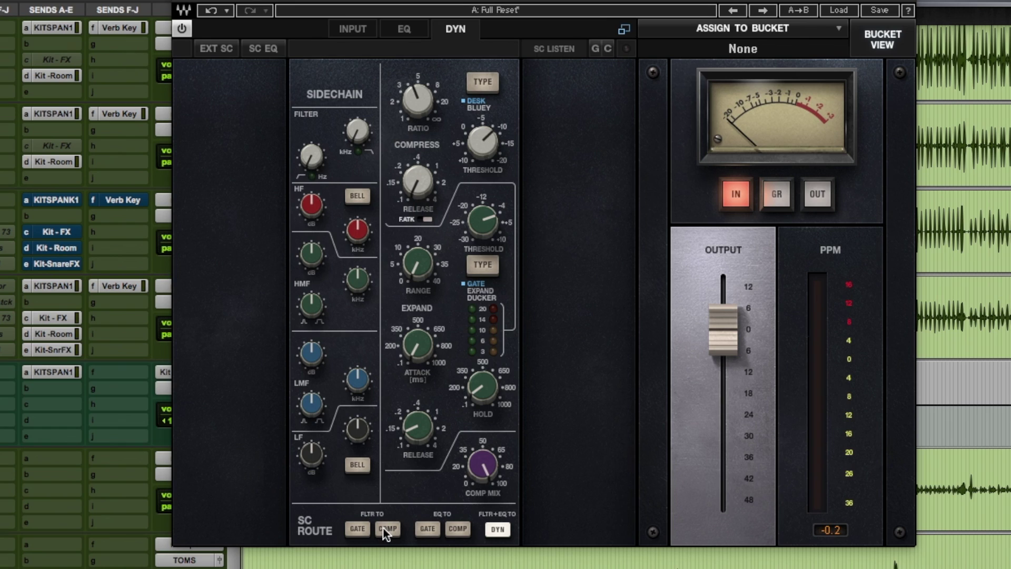
pyautogui.click(436, 528)
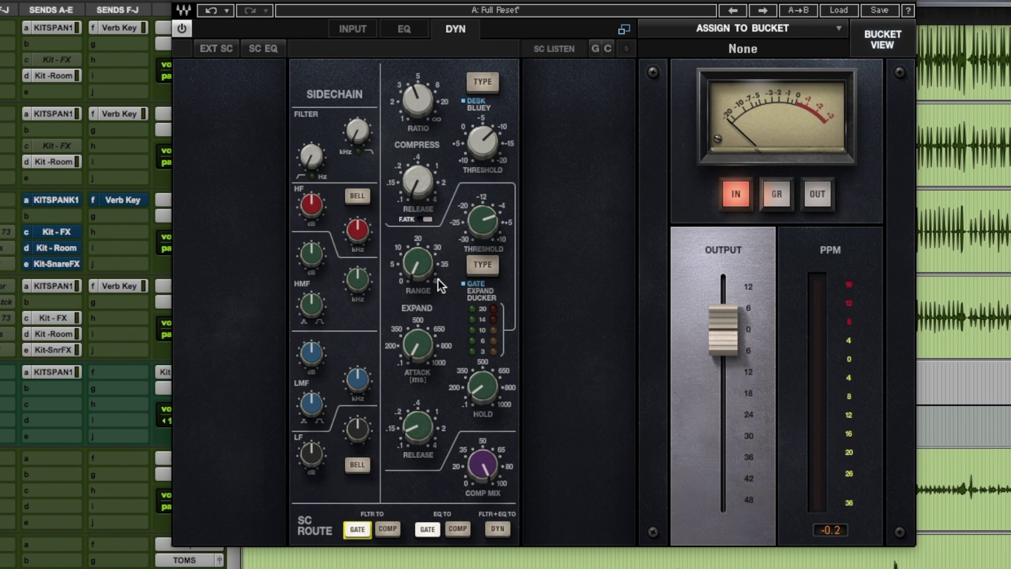
pyautogui.moveTo(438, 280); pyautogui.dragTo(512, 230)
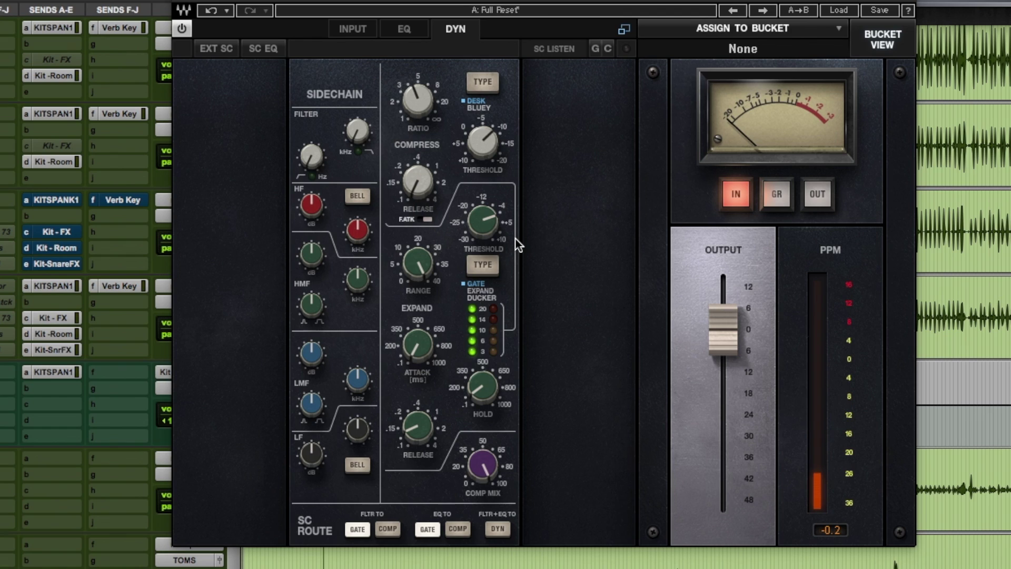
# - Listen to the gate's sidechain while engaging the sidechain high-cut filter, then remove the gate routing and collapse the dynamics view
pyautogui.click(595, 49)
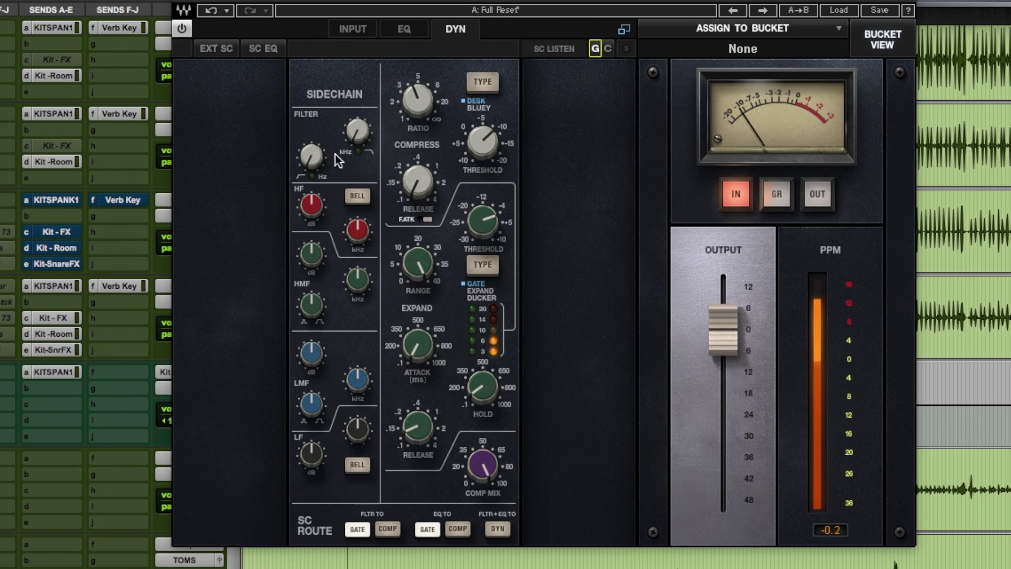
pyautogui.moveTo(356, 129); pyautogui.dragTo(355, 171)
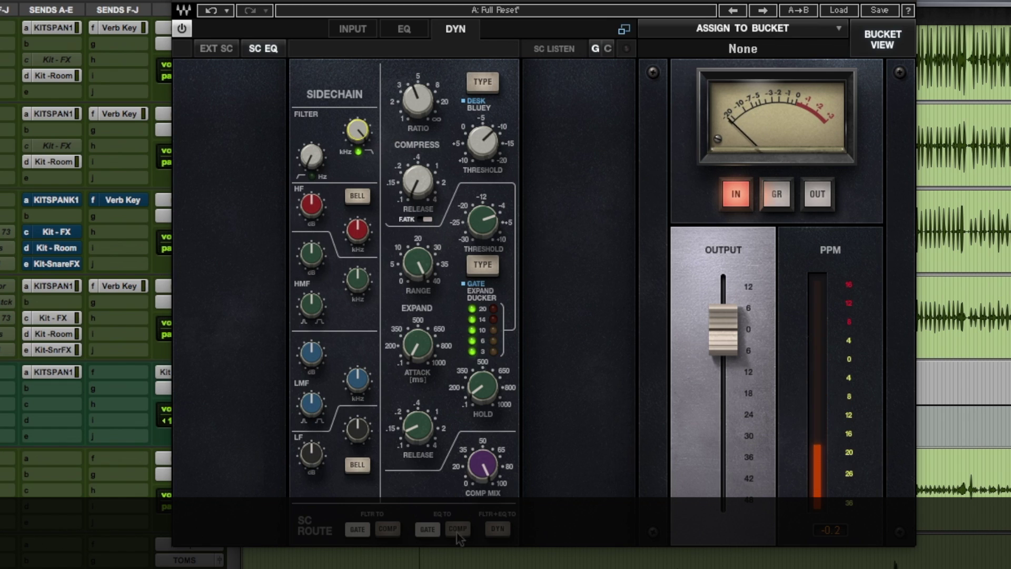
pyautogui.click(357, 528)
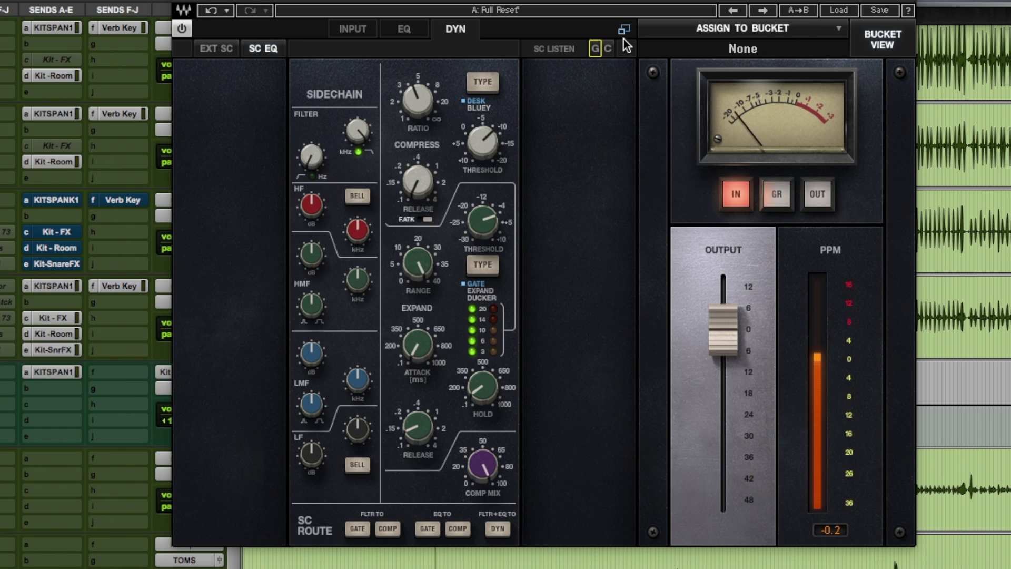
pyautogui.click(625, 30)
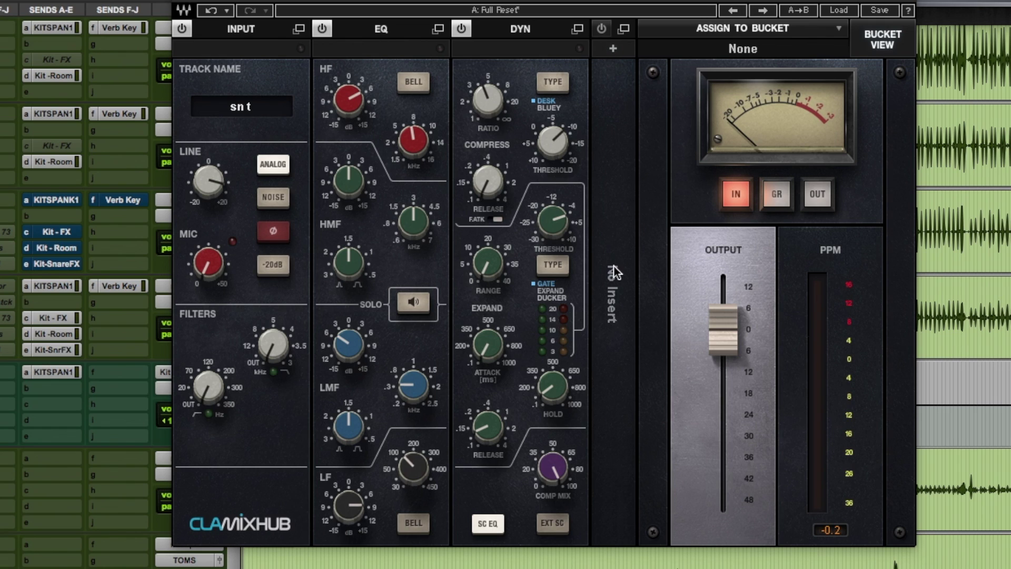
# - Load the Smack Attack transient shaper into the snare channel's empty insert slot
pyautogui.click(614, 50)
pyautogui.moveTo(630, 67)
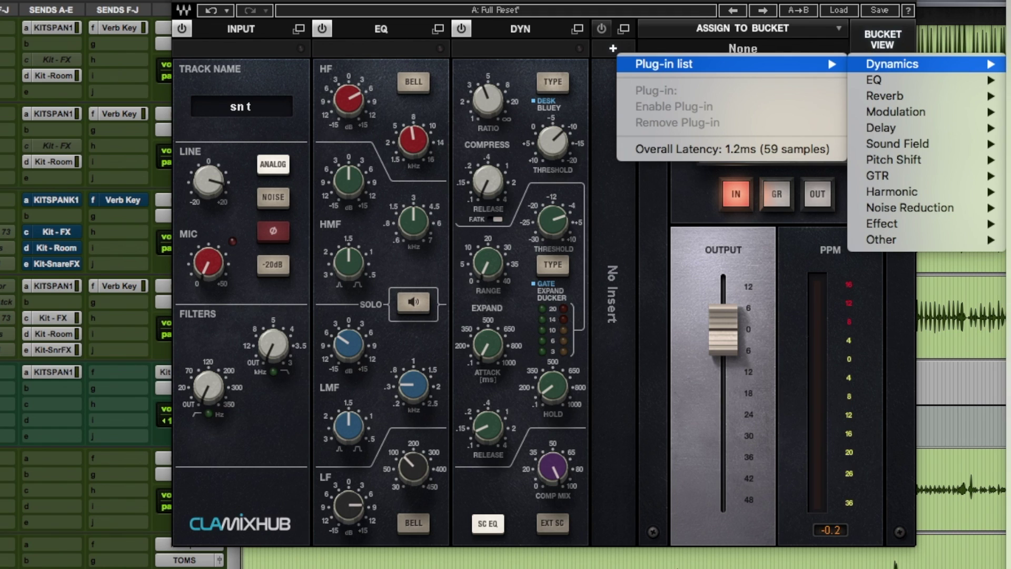
pyautogui.click(1008, 382)
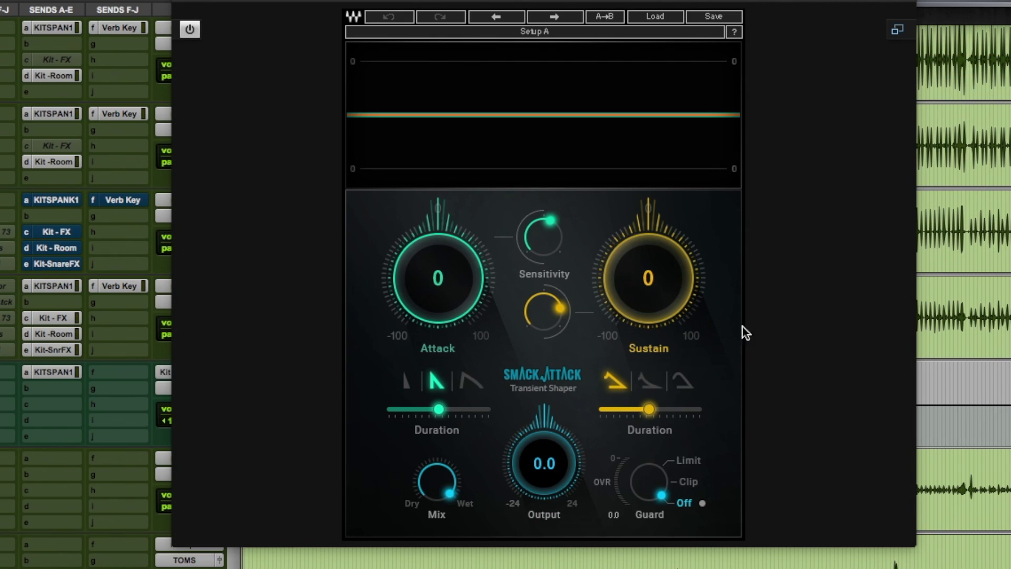
# - Set Smack Attack's Attack to 19 and Sustain to -11, and return to the channel view
pyautogui.moveTo(469, 280); pyautogui.dragTo(468, 272)
pyautogui.moveTo(656, 282); pyautogui.dragTo(656, 288)
pyautogui.moveTo(447, 283); pyautogui.dragTo(448, 282)
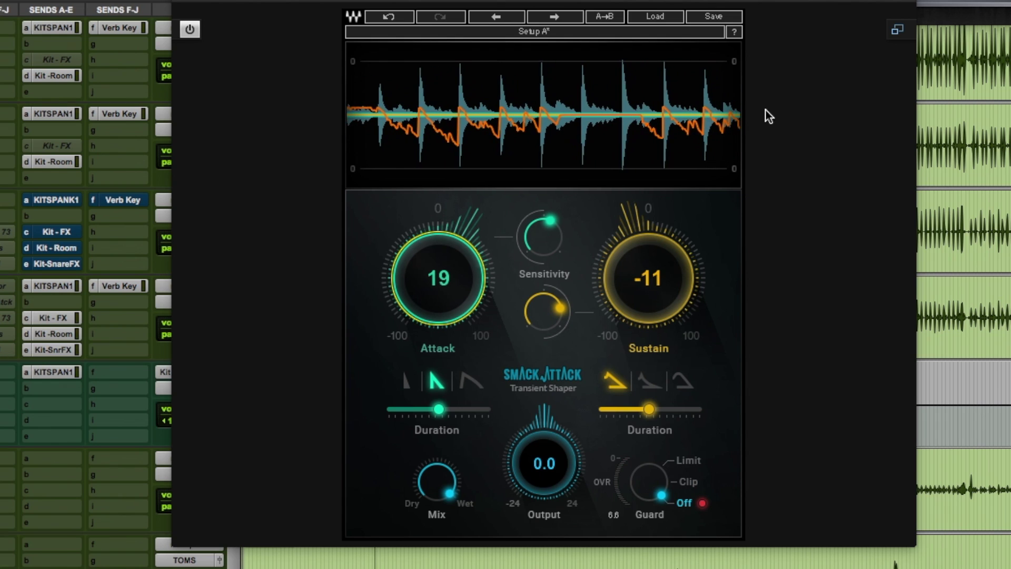
pyautogui.click(896, 31)
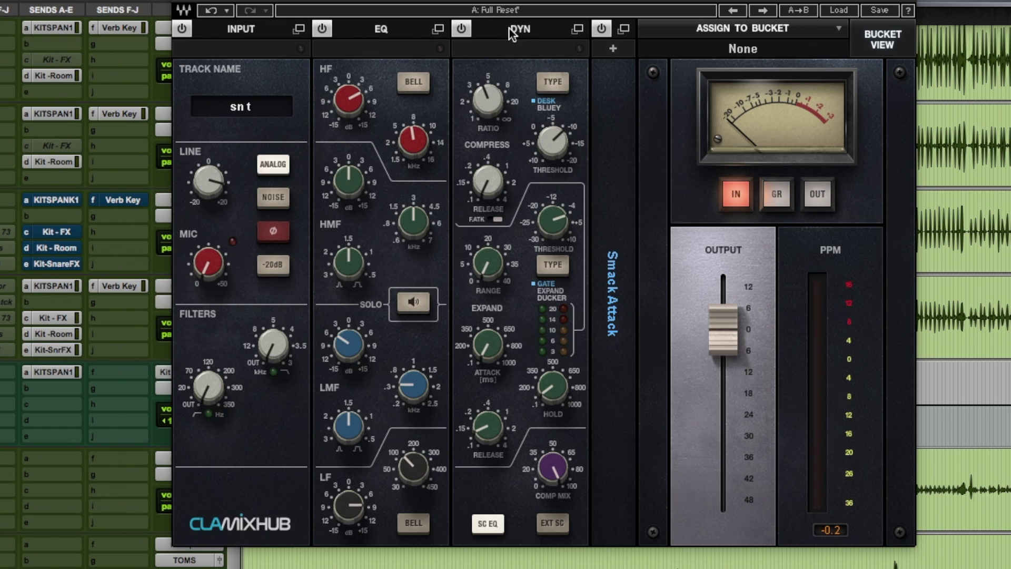
# - Try placing the EQ after the dynamics and the Smack Attack insert between them, and restore the original module order
pyautogui.moveTo(386, 32); pyautogui.dragTo(517, 32)
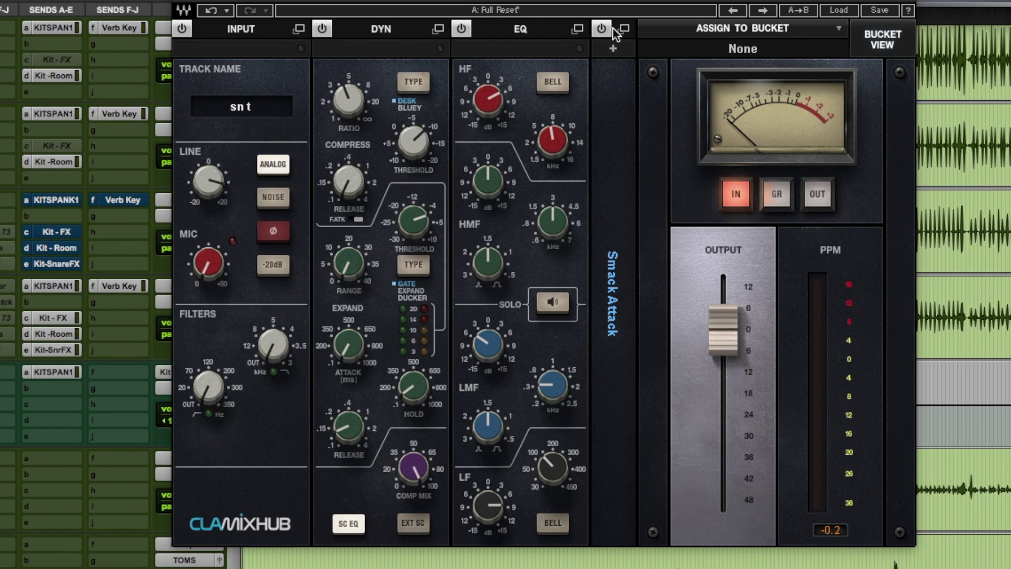
pyautogui.click(623, 32)
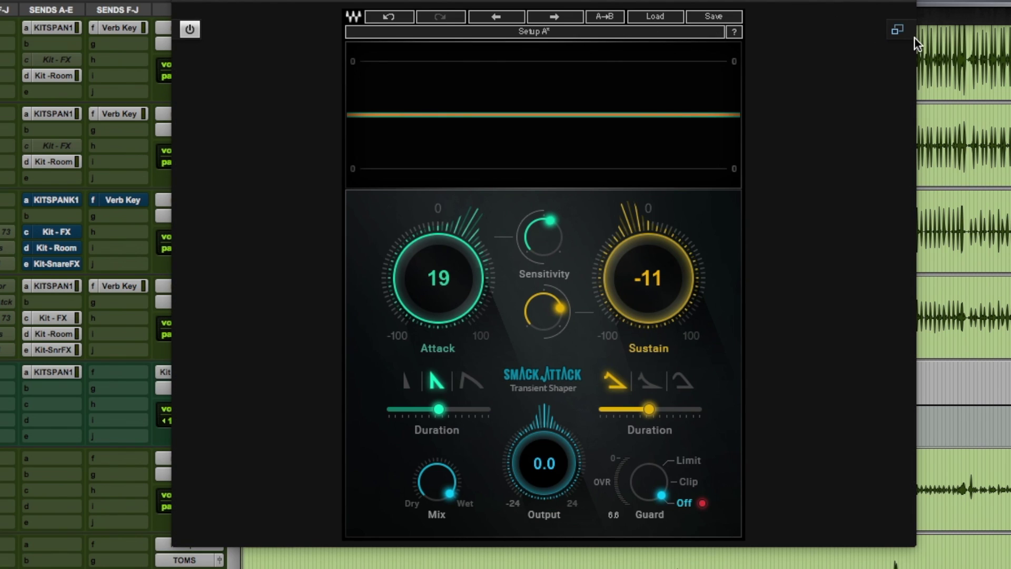
pyautogui.click(897, 29)
pyautogui.moveTo(602, 128); pyautogui.dragTo(463, 119)
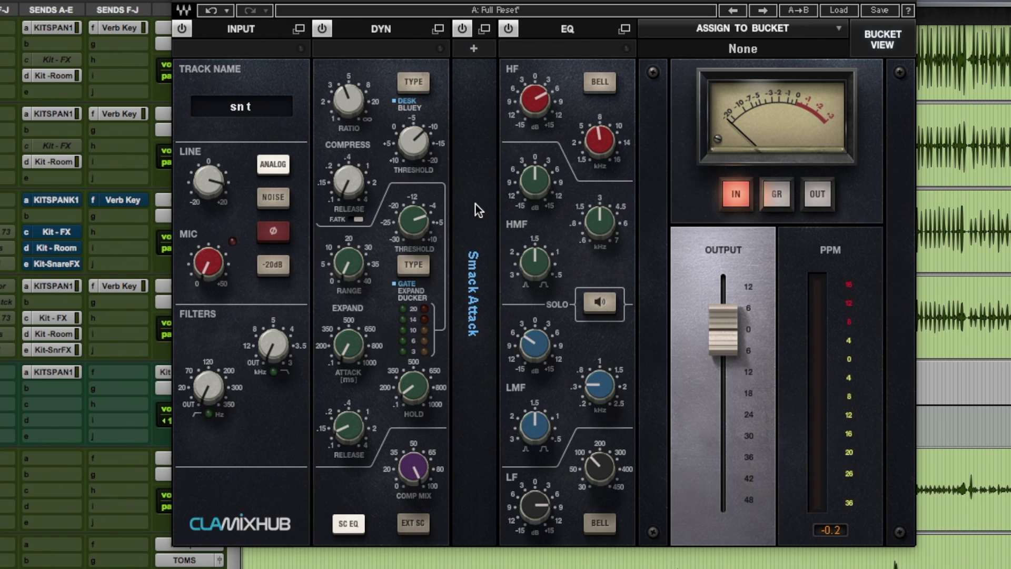
pyautogui.moveTo(475, 203); pyautogui.dragTo(623, 203)
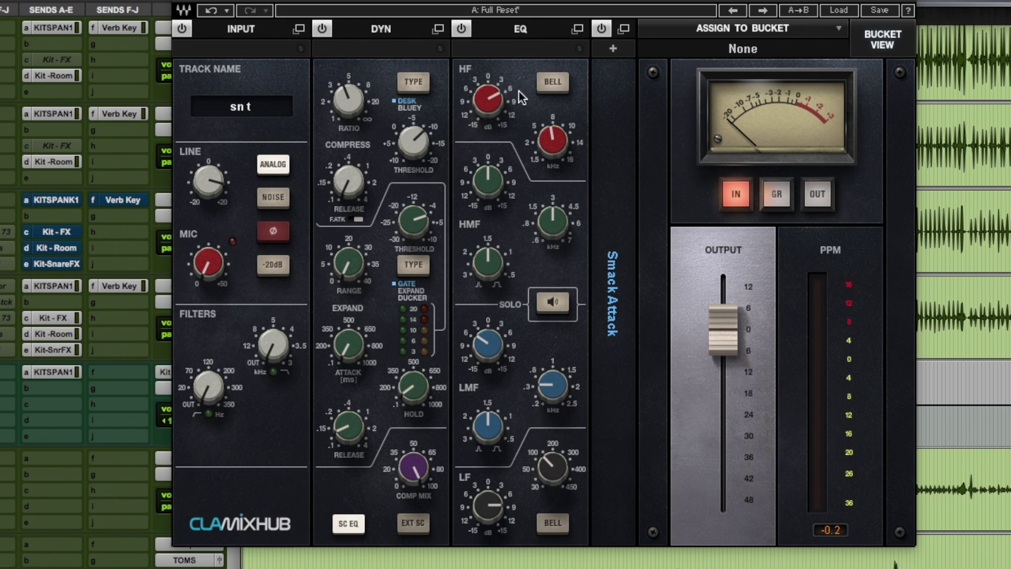
pyautogui.moveTo(500, 58); pyautogui.dragTo(376, 58)
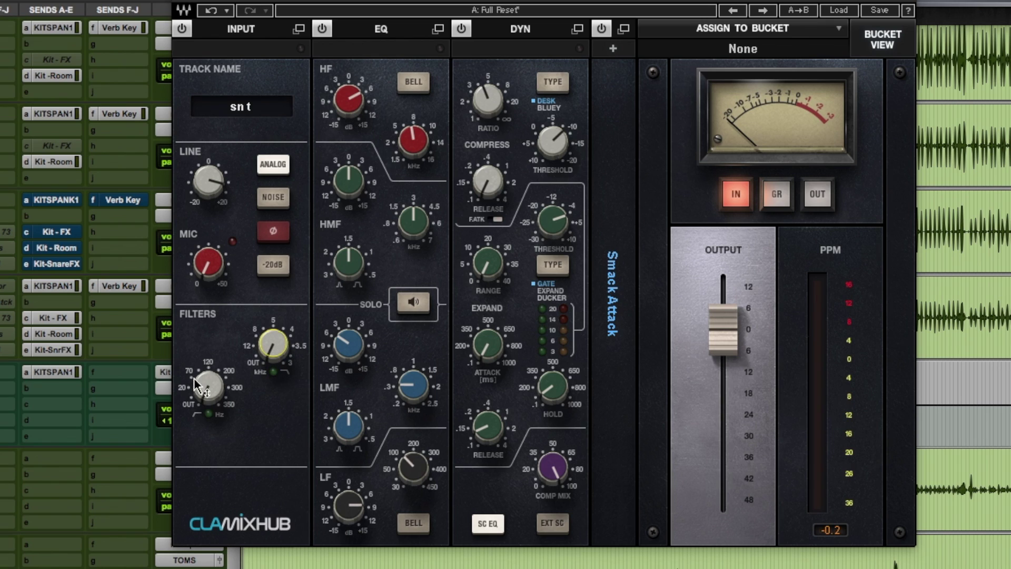
# - Engage the snare channel's input low-cut filter between 70 and 120 Hz
pyautogui.moveTo(204, 407); pyautogui.dragTo(205, 366)
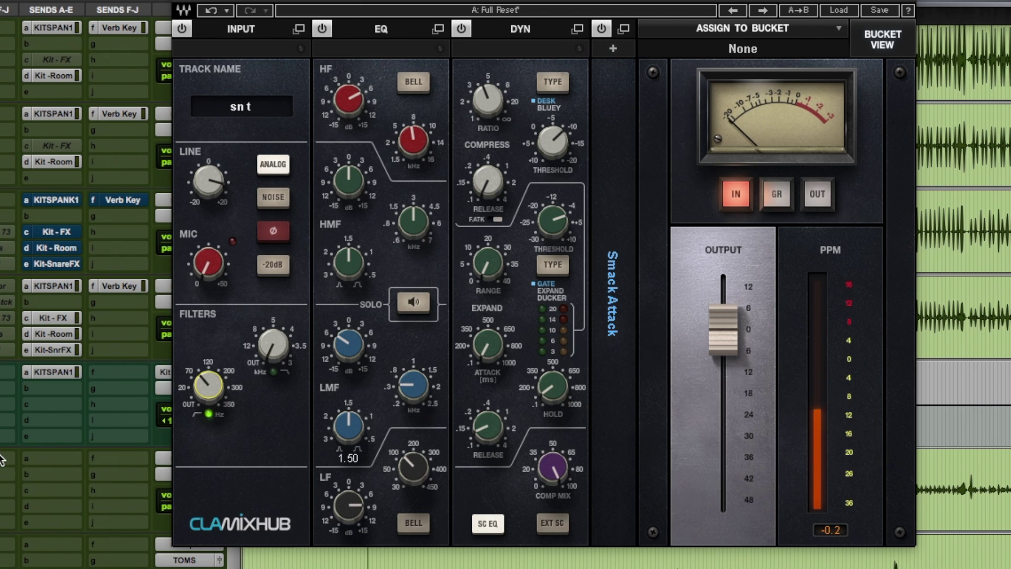
# - Bring up the stereo channel of the keys 1 track and start playback
pyautogui.scroll(-5, 2, 459)
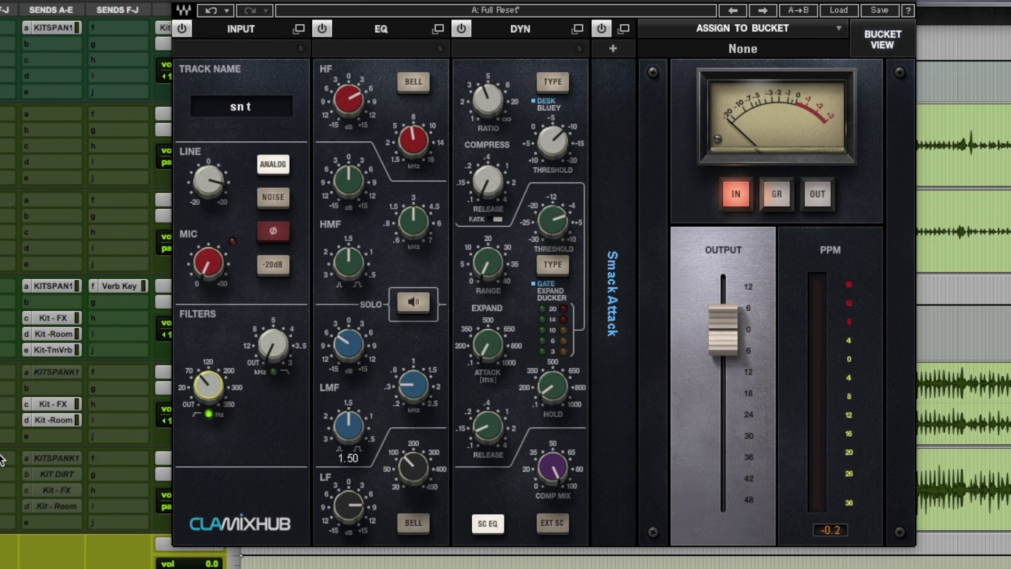
pyautogui.scroll(-10, 86, 284)
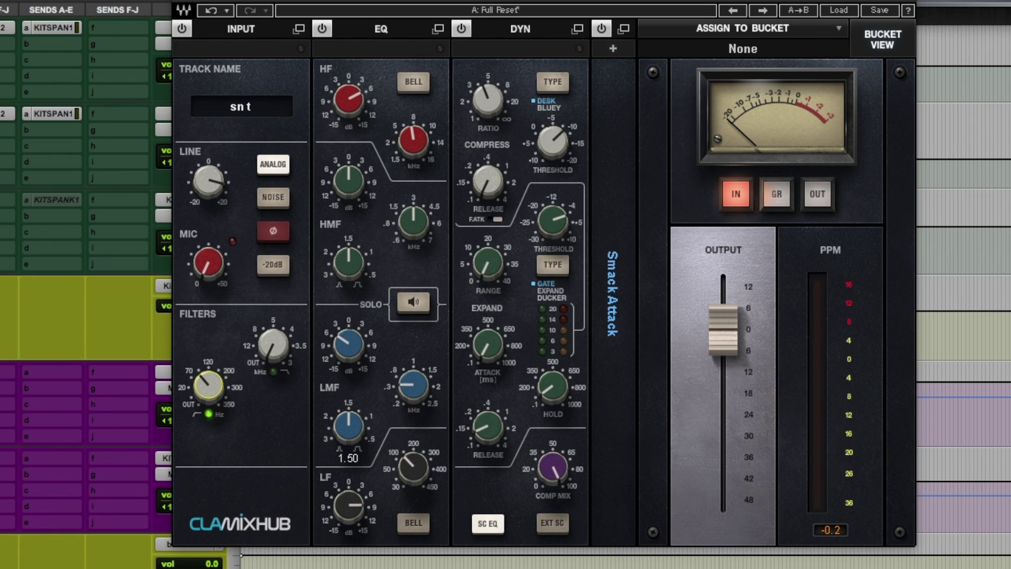
pyautogui.scroll(-5, 86, 284)
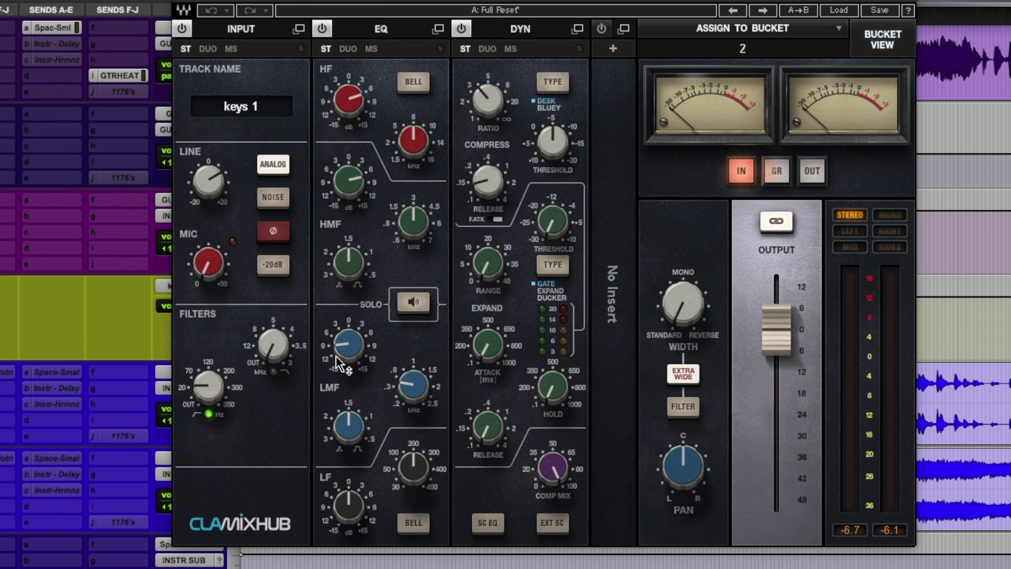
pyautogui.press('space')
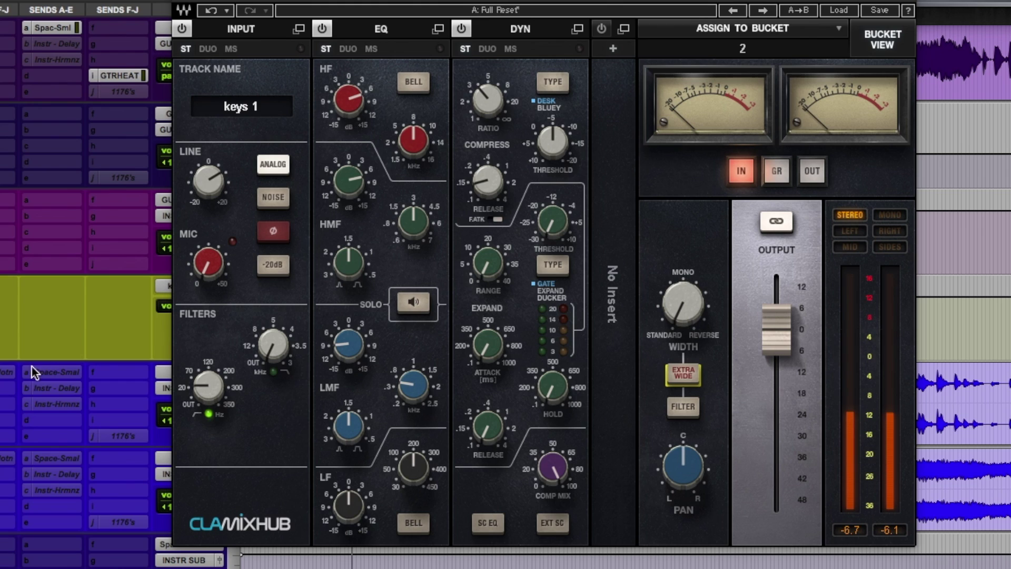
# - Compare the keys 1 sound with Extra Wide off and on, leaving Extra Wide on
pyautogui.click(690, 373)
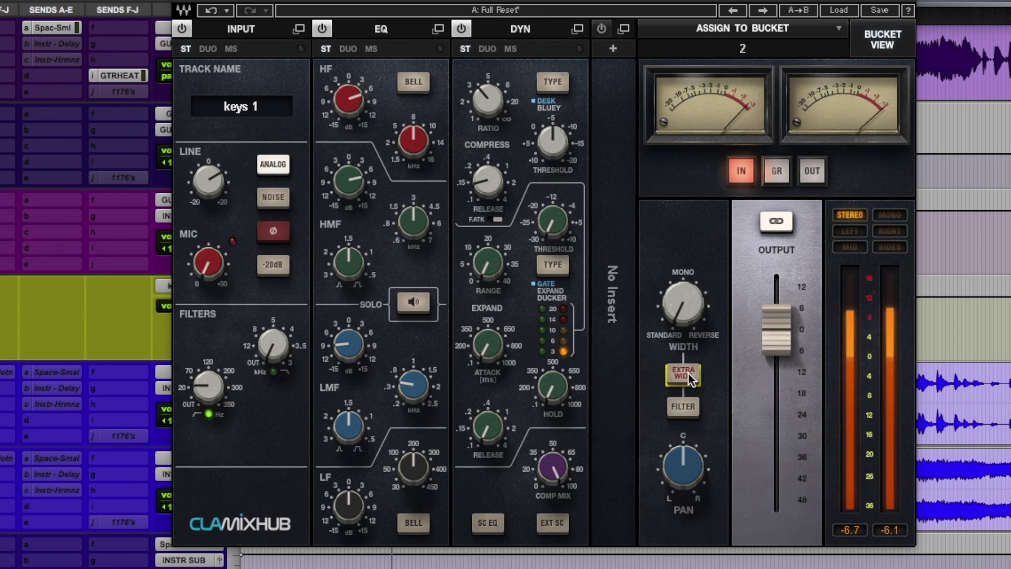
pyautogui.click(688, 373)
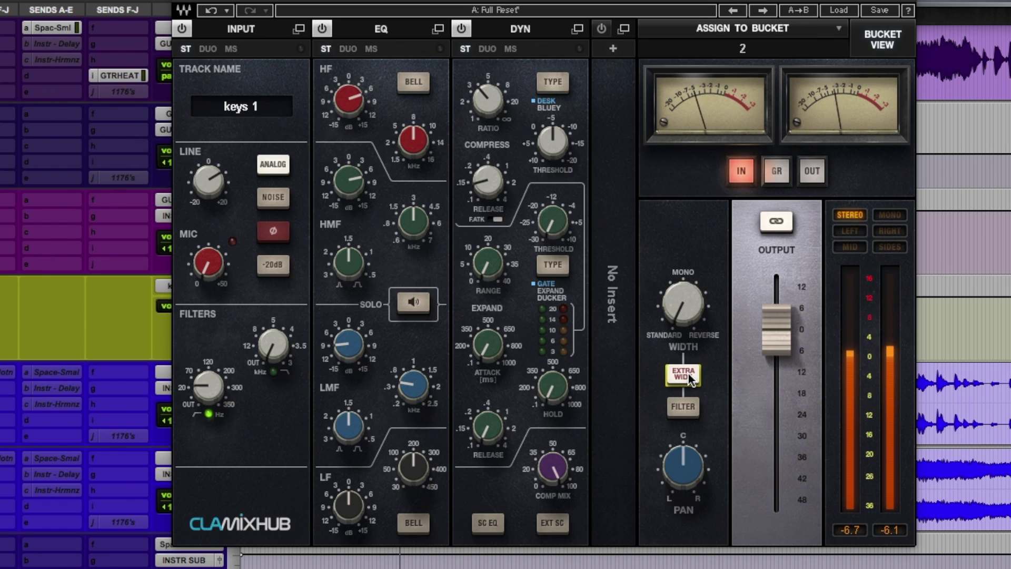
pyautogui.click(688, 374)
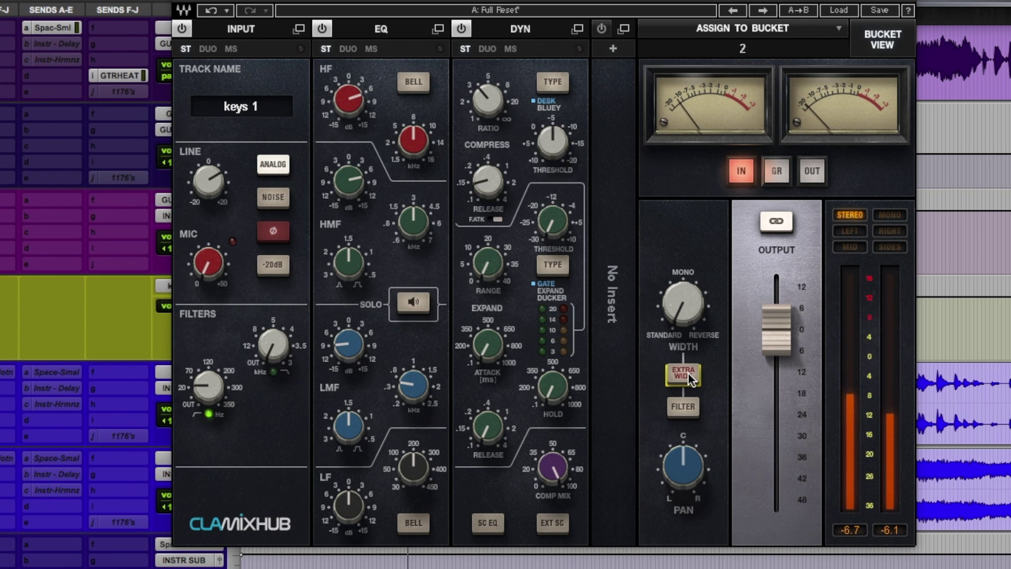
pyautogui.click(688, 374)
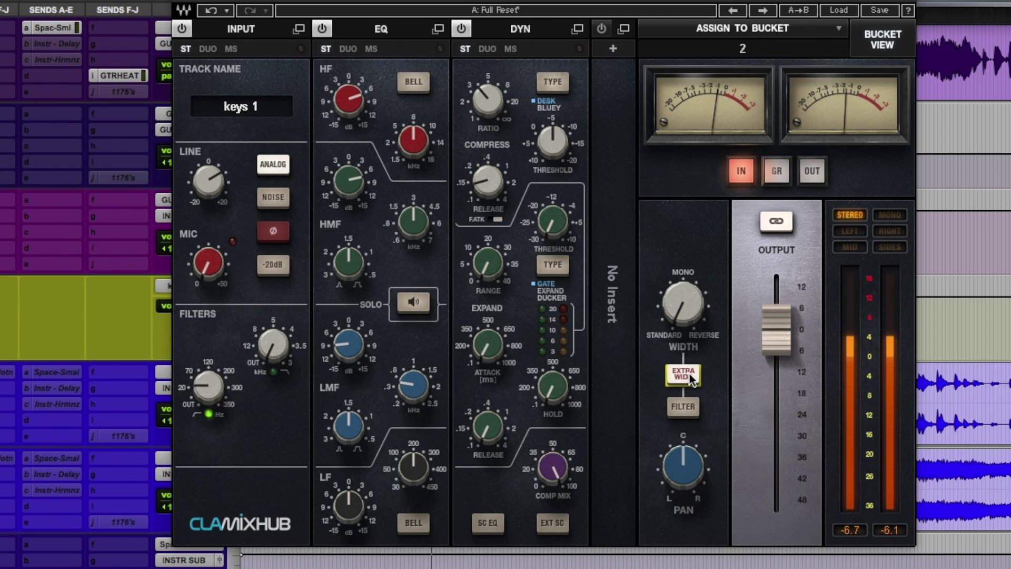
# - Try narrowing the keys' Width toward Mono and shifting the Pan, returning them to Standard and centre
pyautogui.moveTo(678, 291)
pyautogui.mouseDown()
pyautogui.moveTo(678, 313)
pyautogui.moveTo(680, 289)
pyautogui.mouseUp()
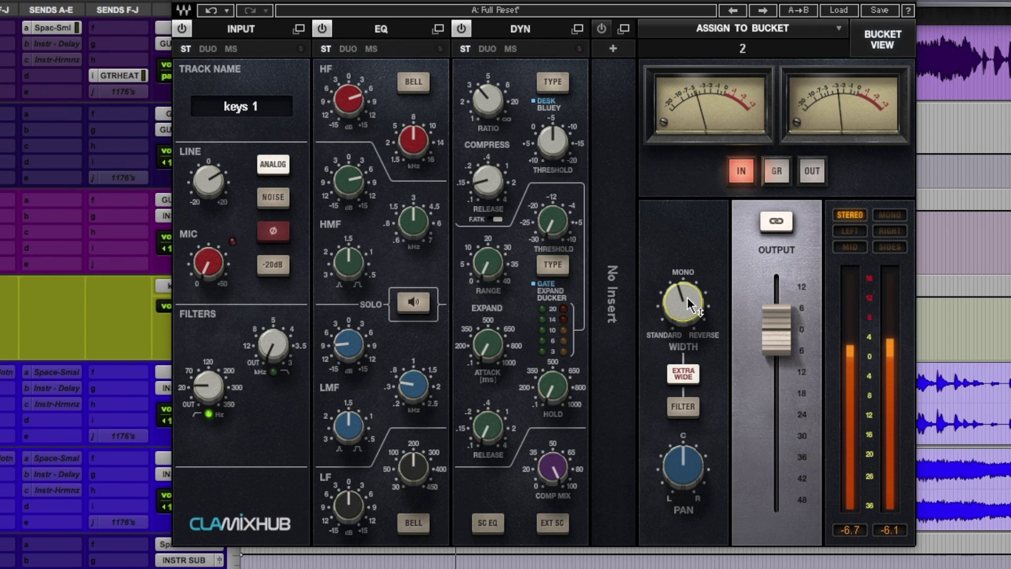
pyautogui.moveTo(685, 316); pyautogui.dragTo(690, 306)
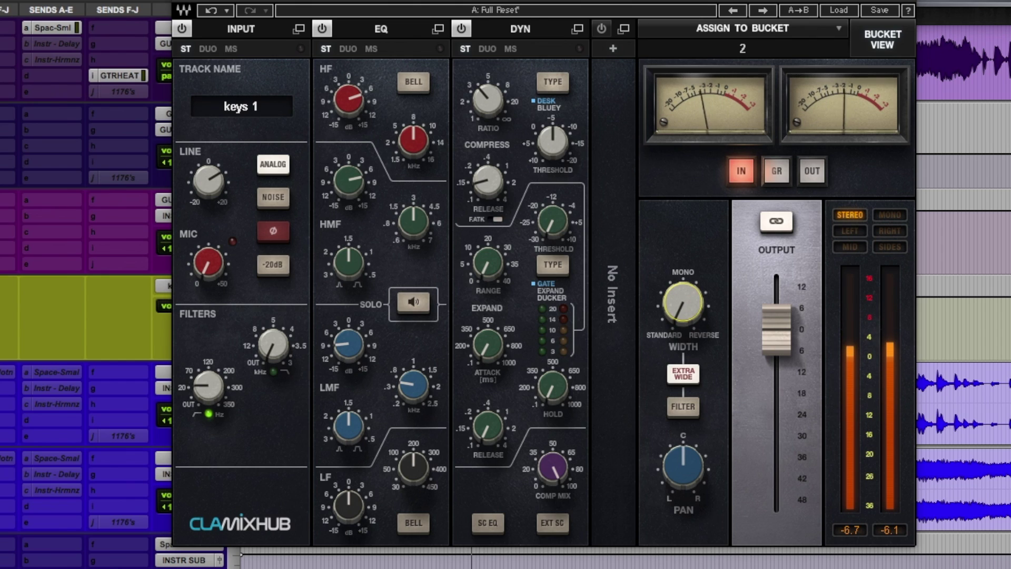
pyautogui.moveTo(686, 491); pyautogui.dragTo(684, 411)
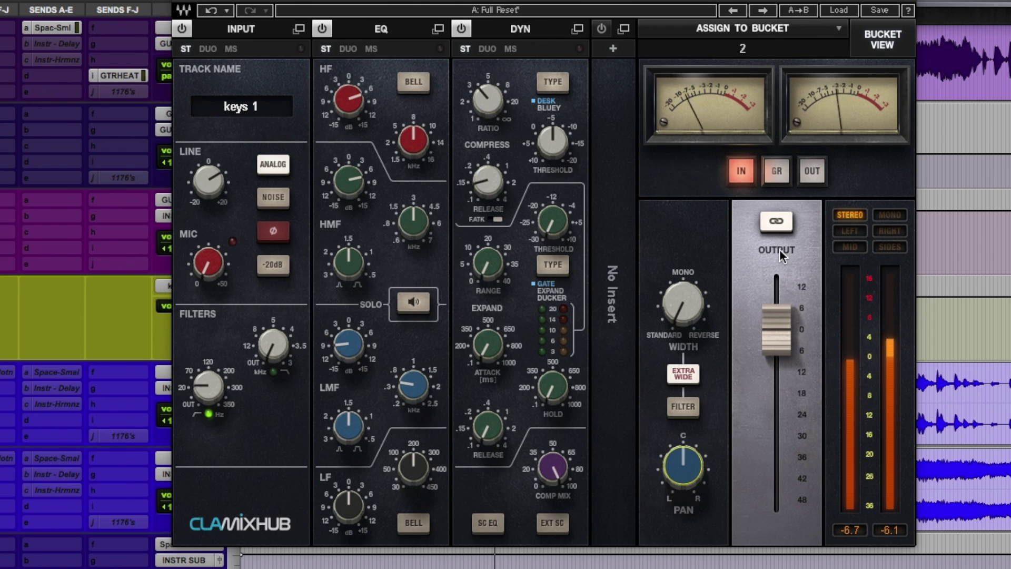
# - Unlink the output fader of the keys 1 channel into separate channel faders
pyautogui.click(775, 228)
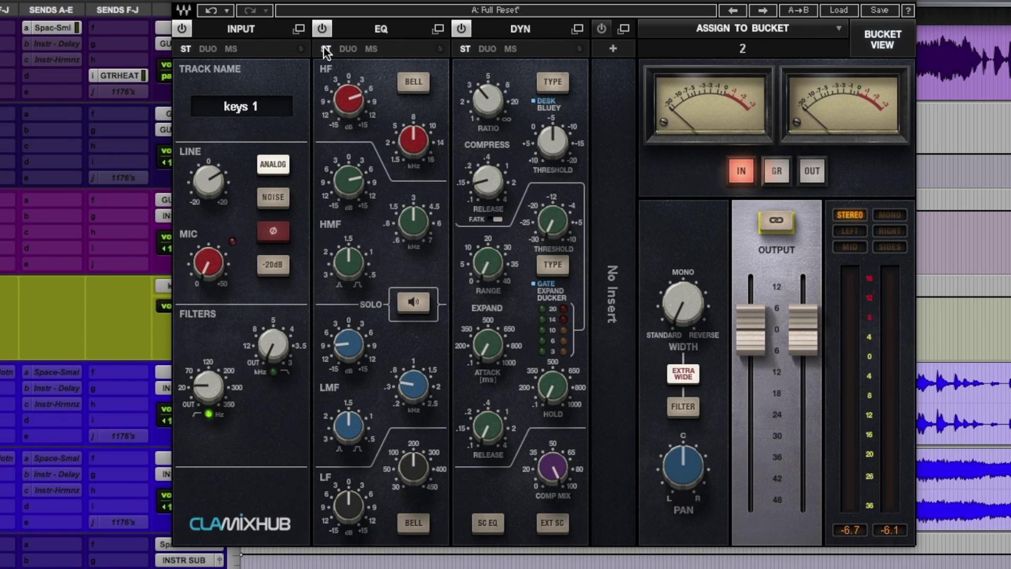
# - Try the Duo and MS modes on the EQ and dynamics sections, and return both to ST
pyautogui.click(349, 49)
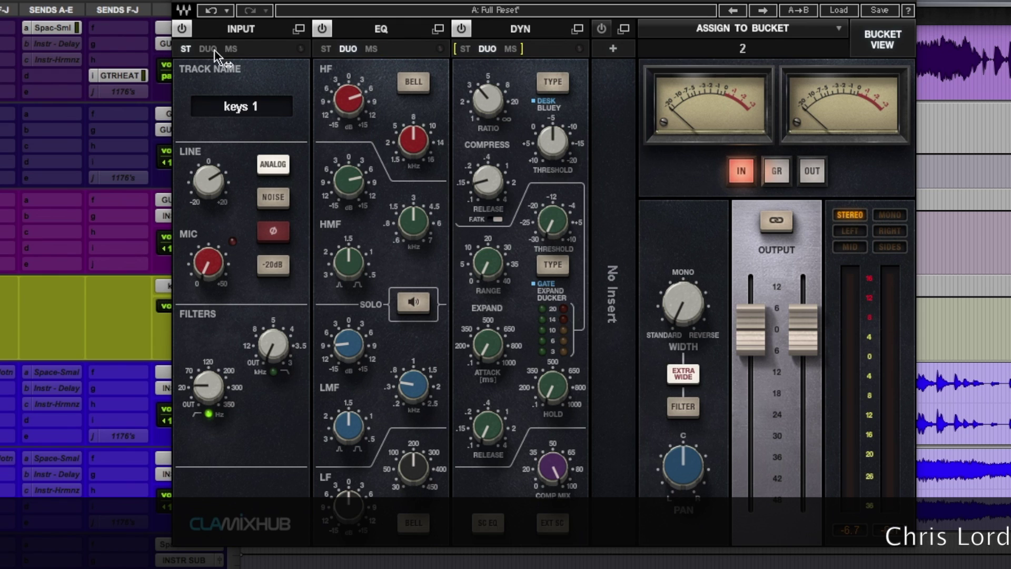
pyautogui.click(371, 49)
pyautogui.click(511, 49)
pyautogui.click(463, 50)
pyautogui.click(326, 48)
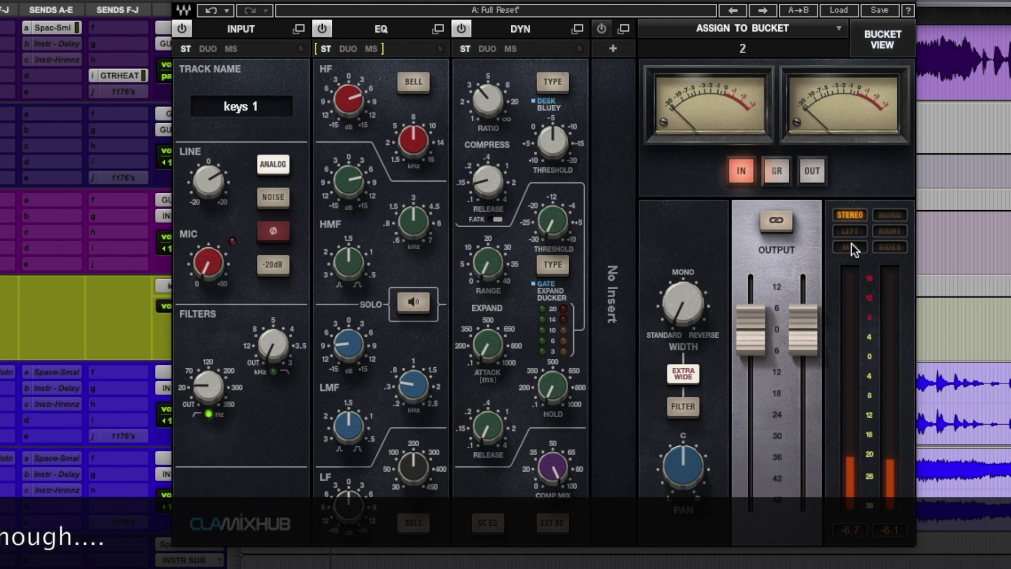
# - Audition the Sides, Mid and Right monitoring modes on the keys 1 channel
pyautogui.click(881, 246)
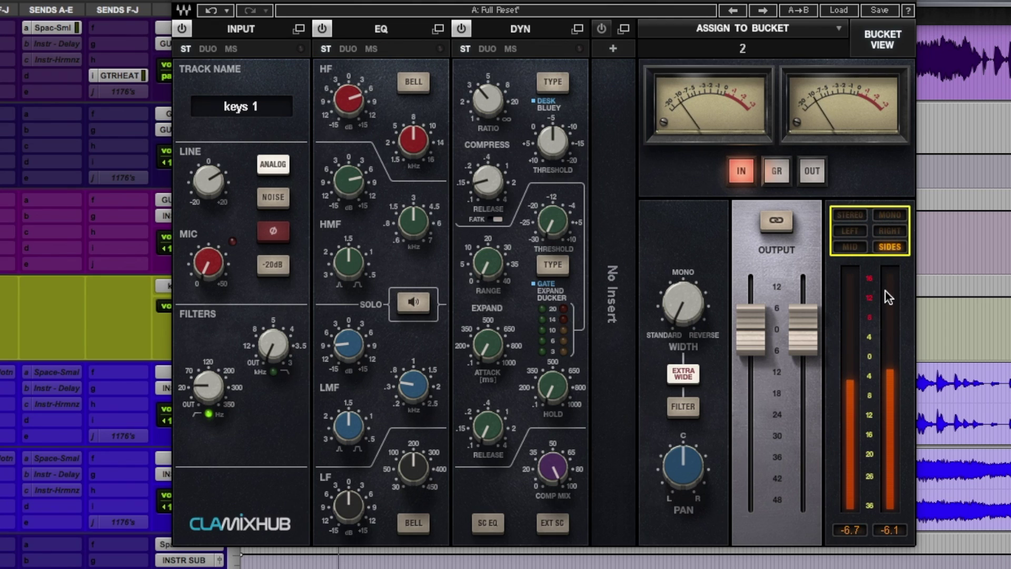
pyautogui.click(851, 247)
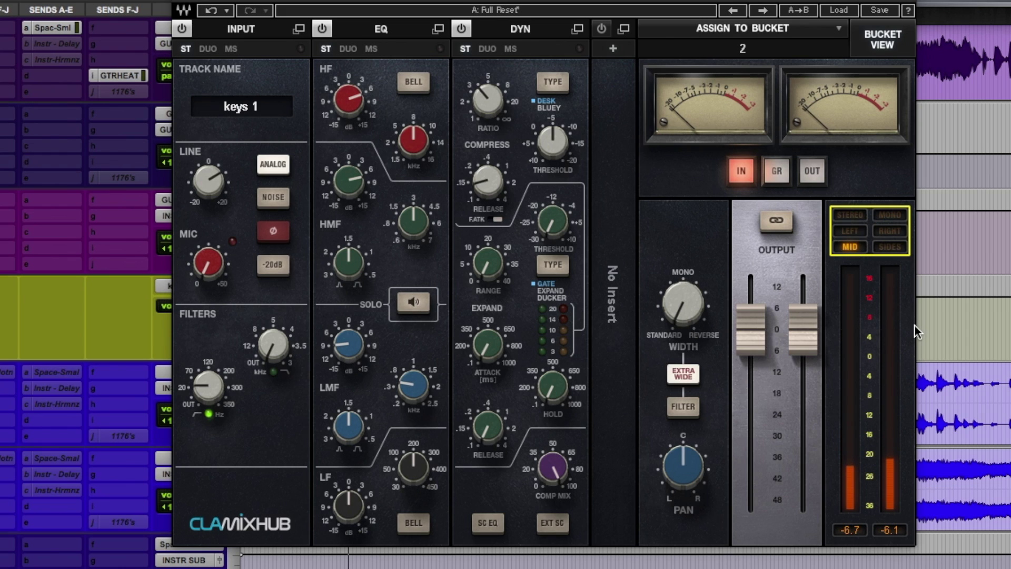
pyautogui.click(888, 233)
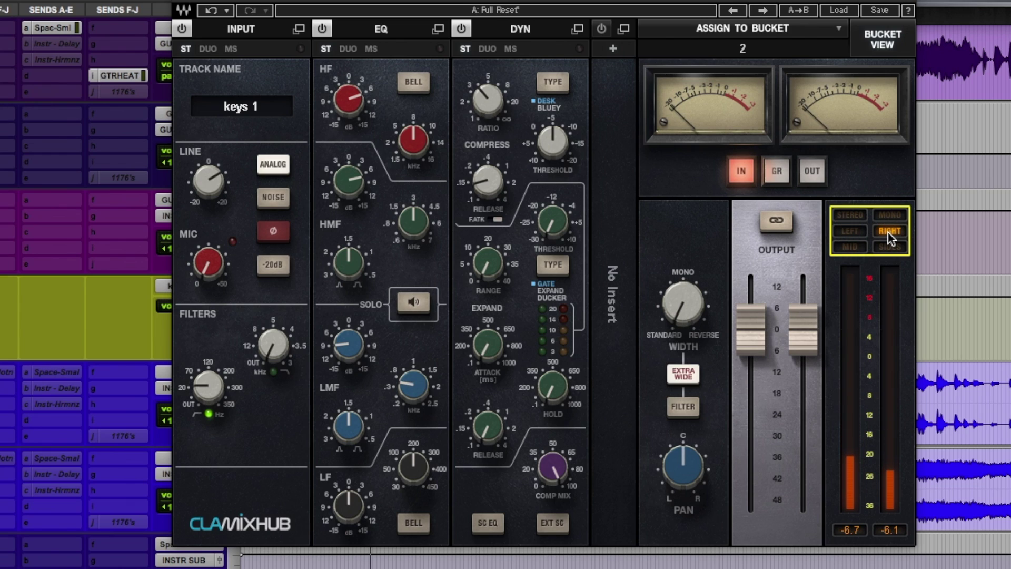
# - Audition the Left and Right monitoring modes on the keys 1 channel and return to Stereo
pyautogui.click(849, 232)
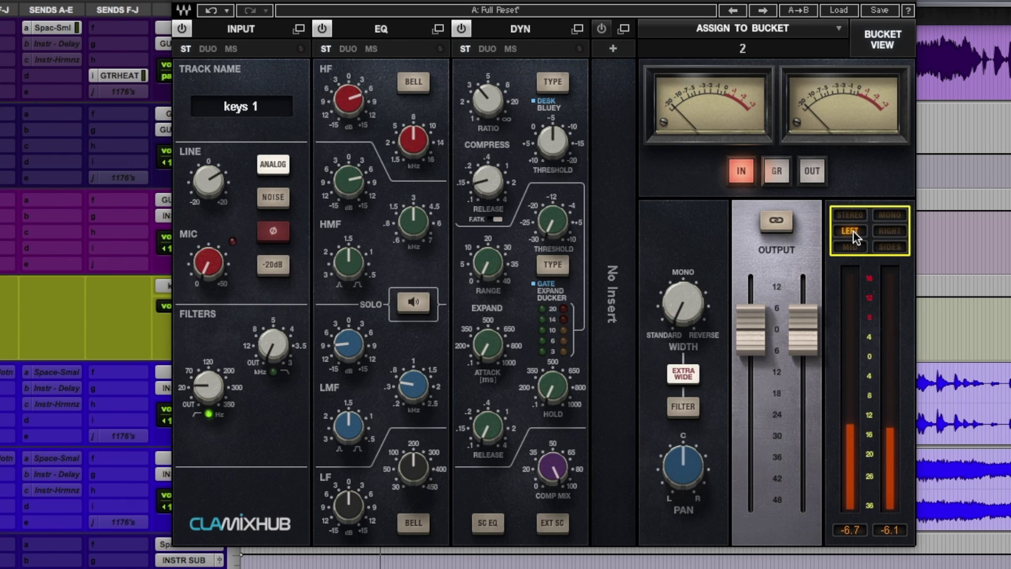
pyautogui.click(892, 231)
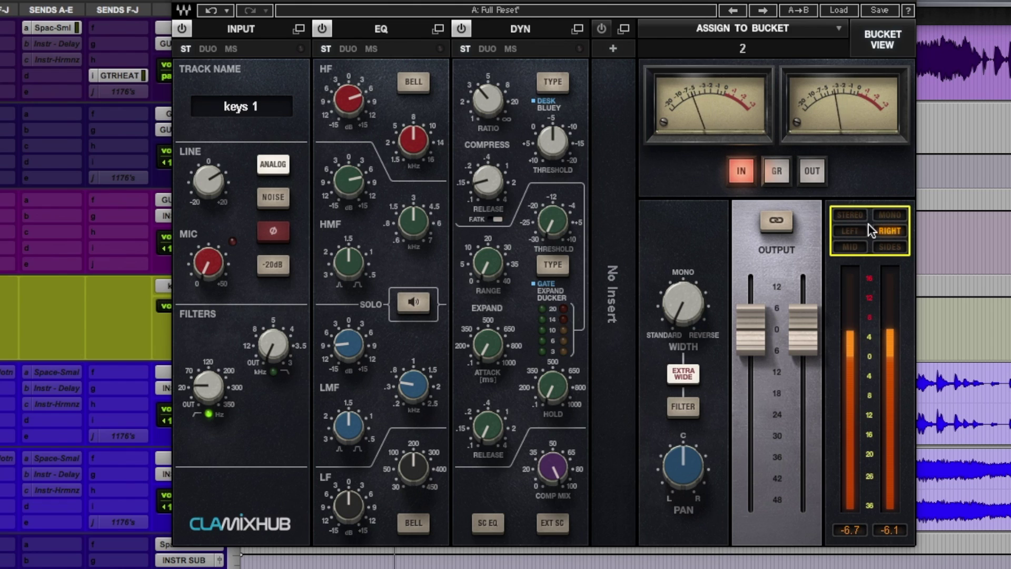
pyautogui.click(854, 214)
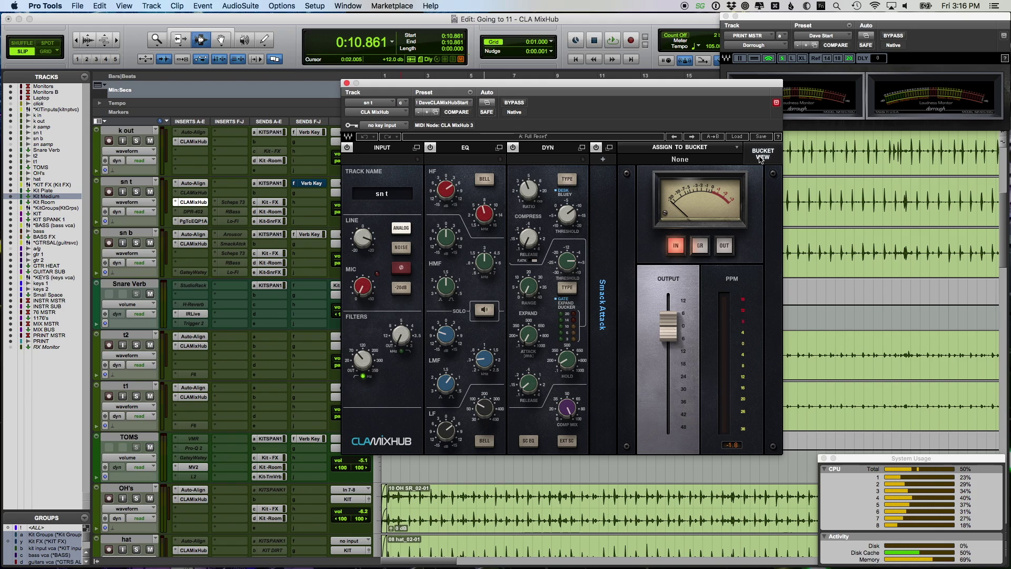
# - In Bucket View, assign k in, k out, sn t, sn b, t2, t1, OH's and hat to bucket 1
pyautogui.click(760, 160)
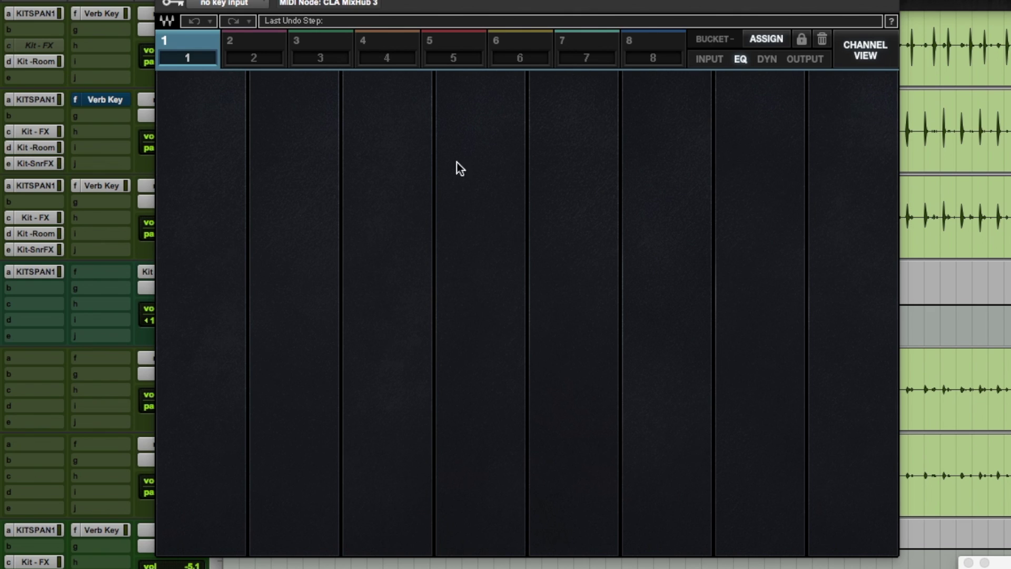
pyautogui.click(759, 43)
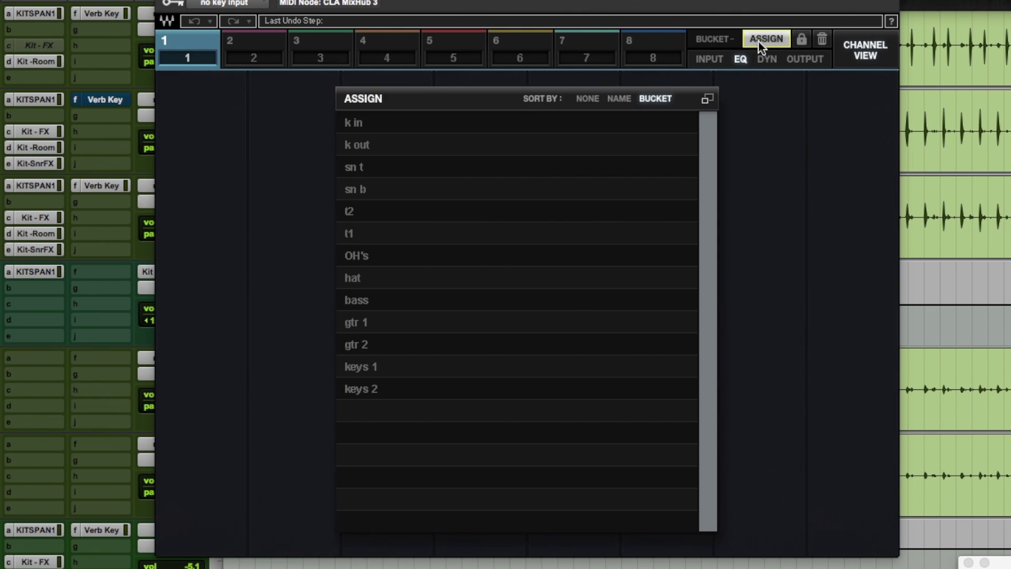
pyautogui.click(371, 126)
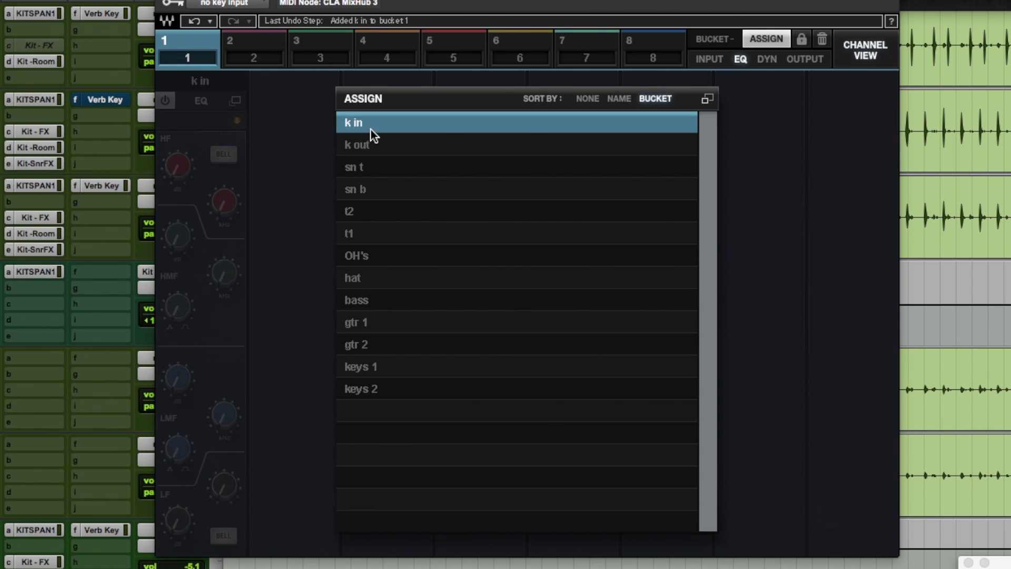
pyautogui.click(368, 143)
pyautogui.click(376, 169)
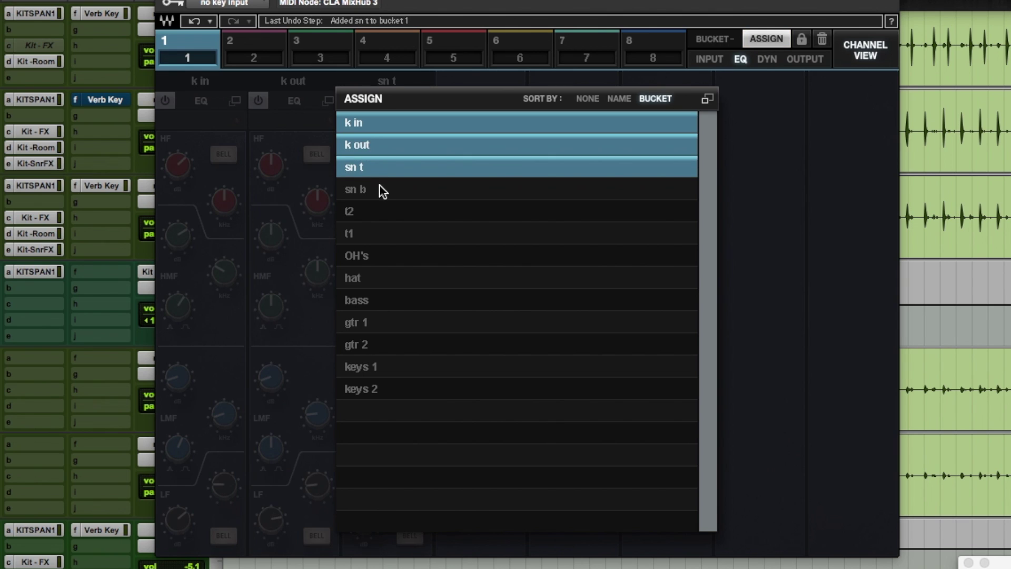
pyautogui.click(380, 188)
pyautogui.click(381, 216)
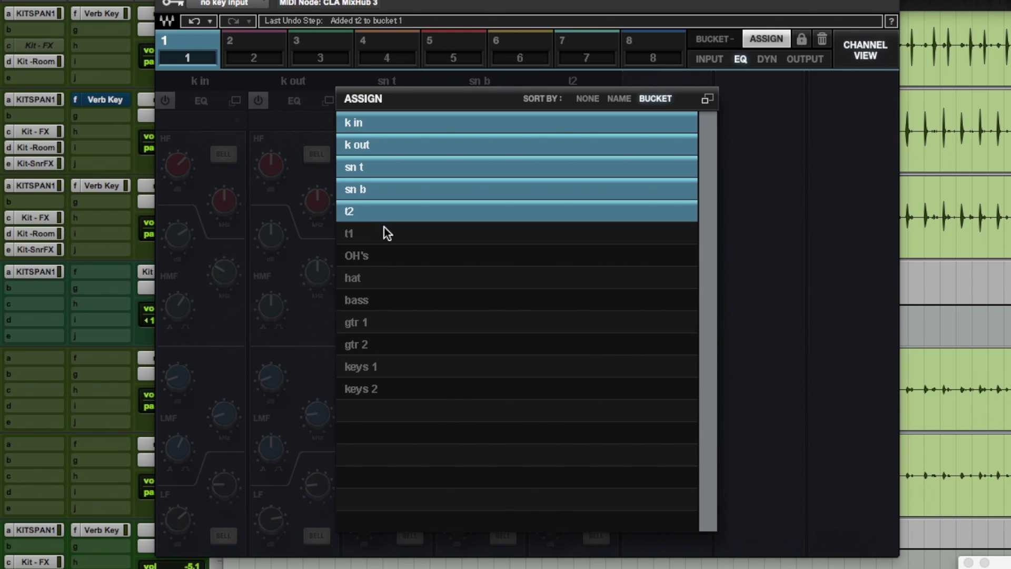
pyautogui.click(385, 232)
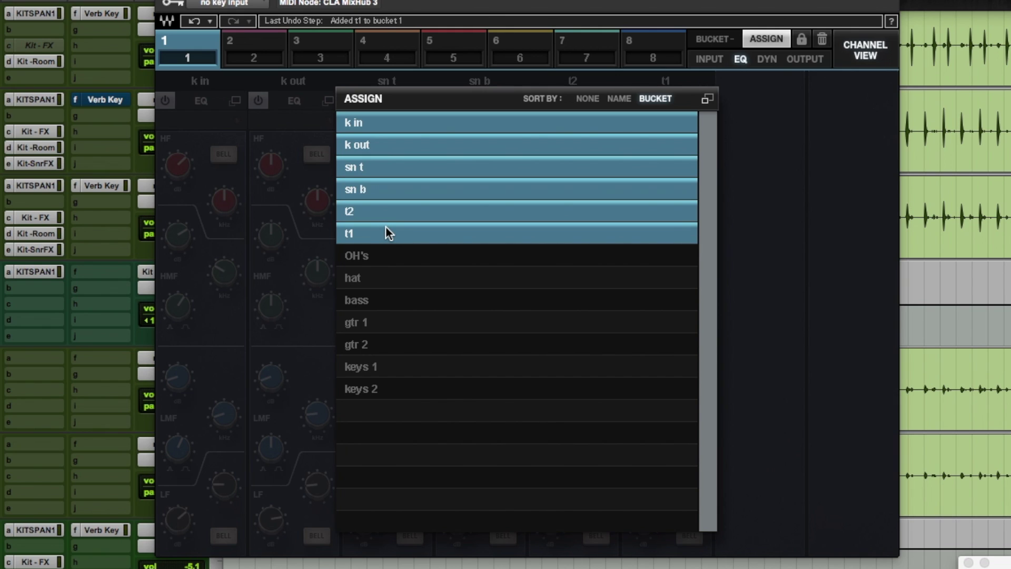
pyautogui.click(375, 262)
pyautogui.click(377, 284)
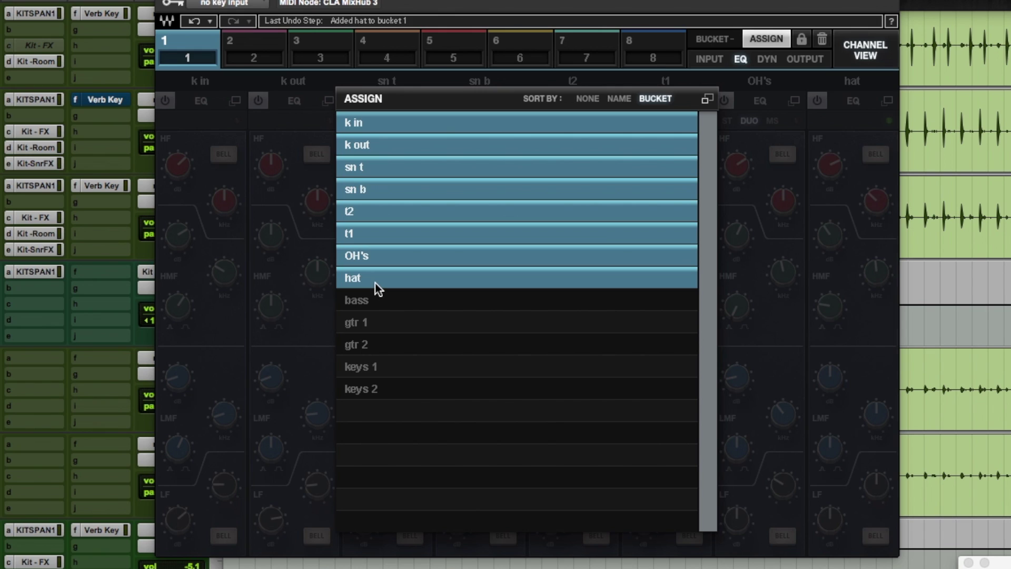
# - Assign bass, gtr 1, gtr 2, keys 1 and keys 2 to bucket 2 and close the assignment list
pyautogui.click(257, 46)
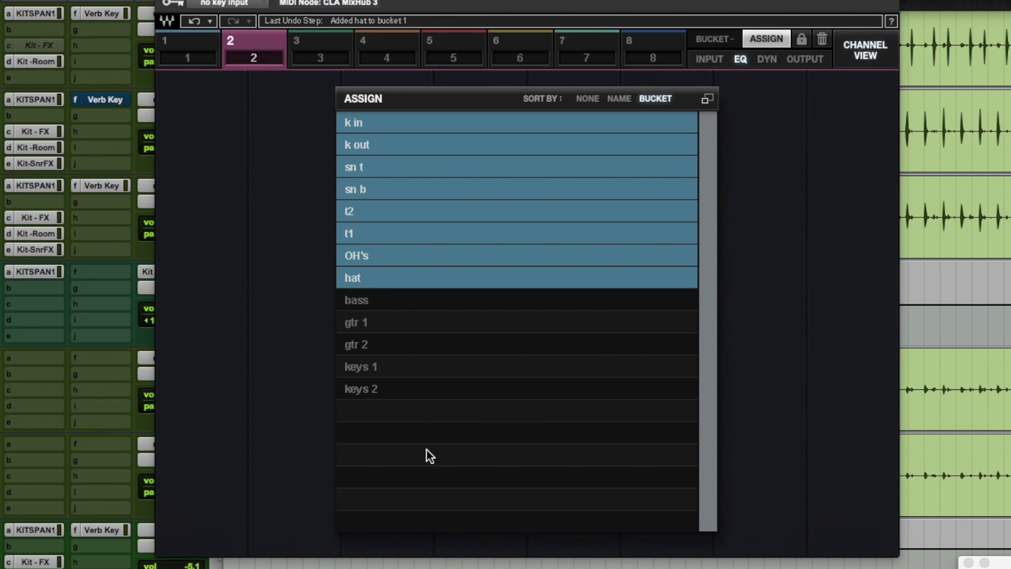
pyautogui.click(382, 303)
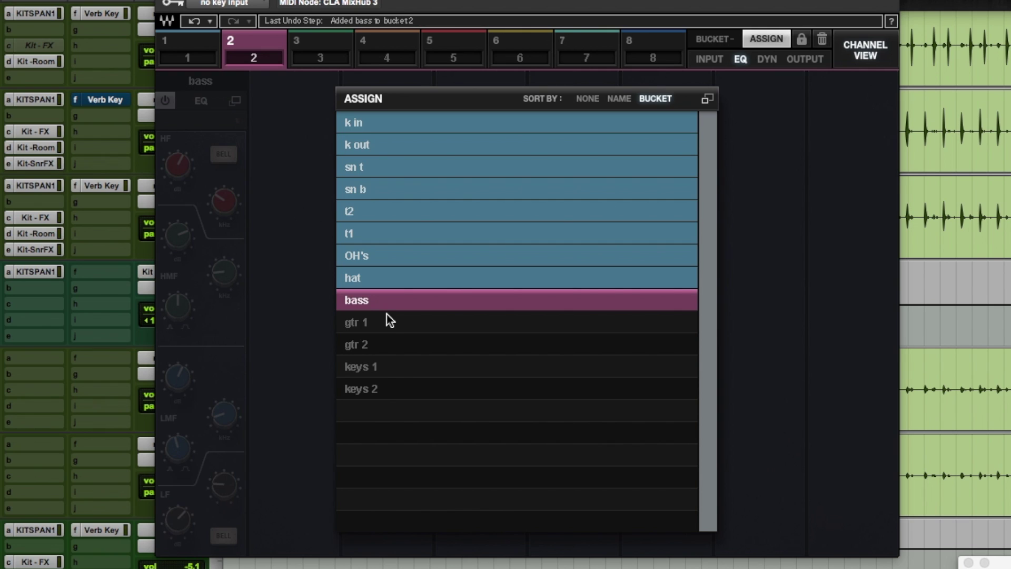
pyautogui.click(387, 319)
pyautogui.click(396, 345)
pyautogui.click(409, 363)
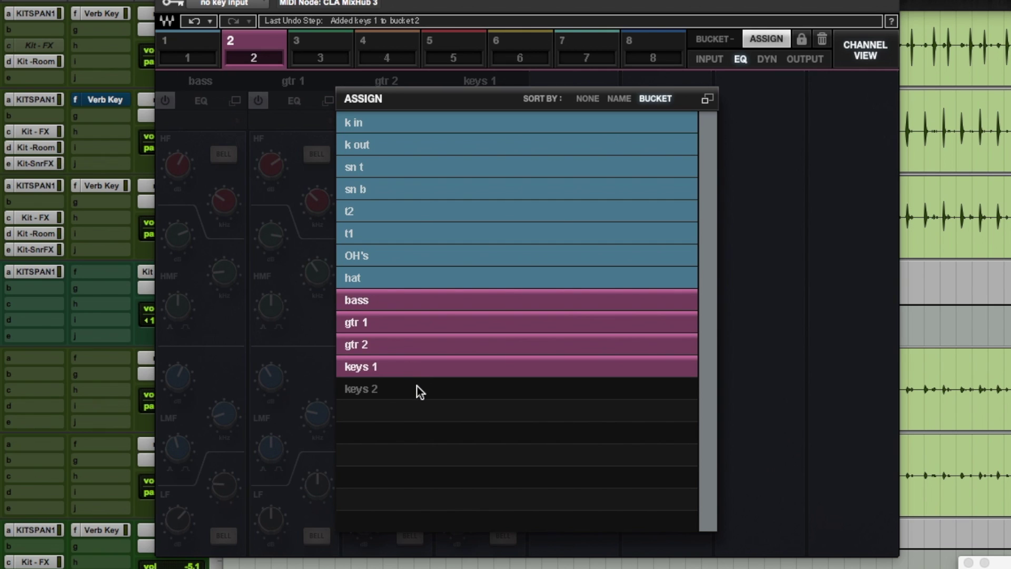
pyautogui.click(418, 388)
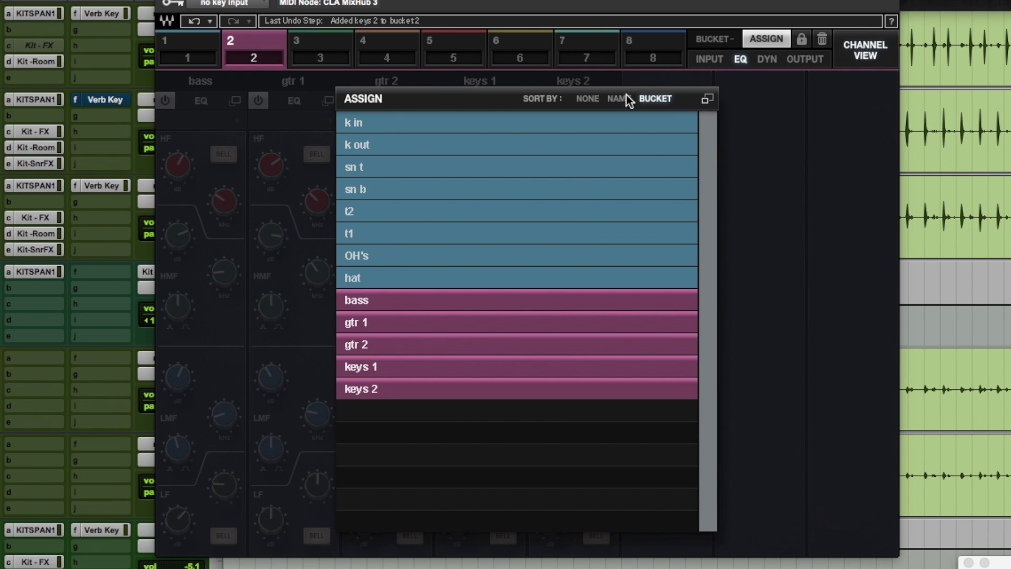
pyautogui.click(761, 40)
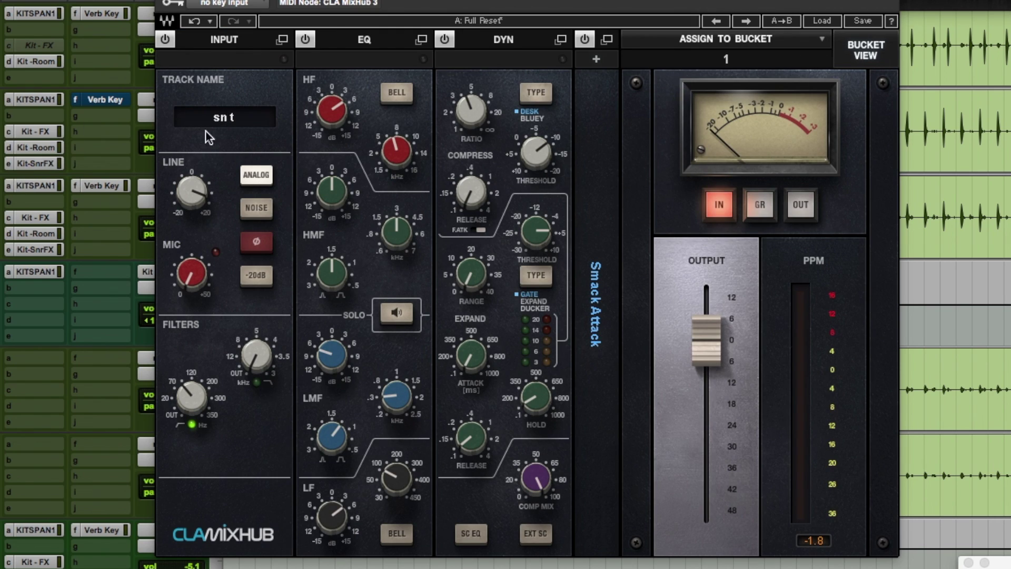
# - Examine the channels of buckets 1 and 2 in Bucket View, comparing bucket 2's input and EQ sections
pyautogui.click(868, 51)
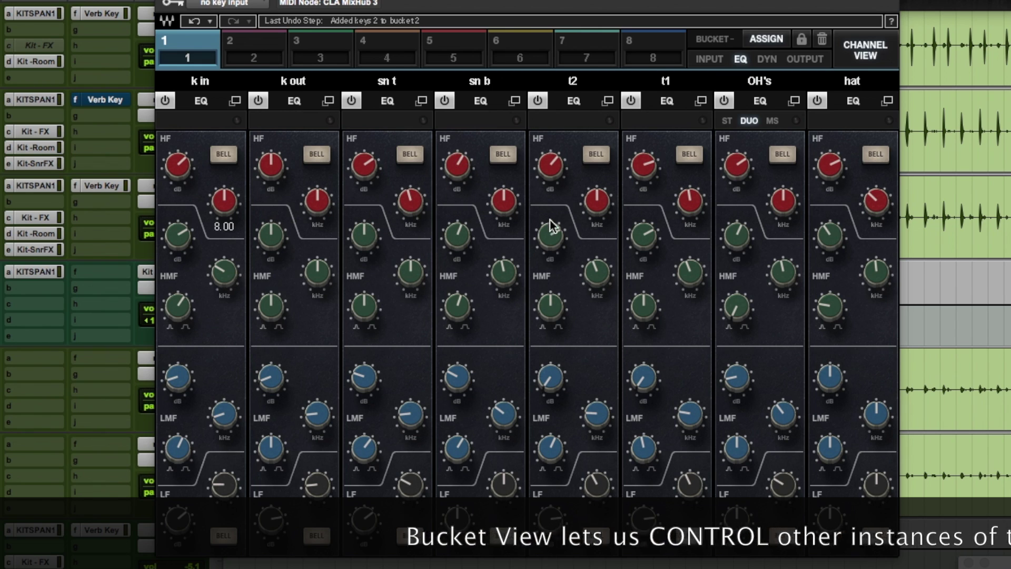
pyautogui.click(253, 50)
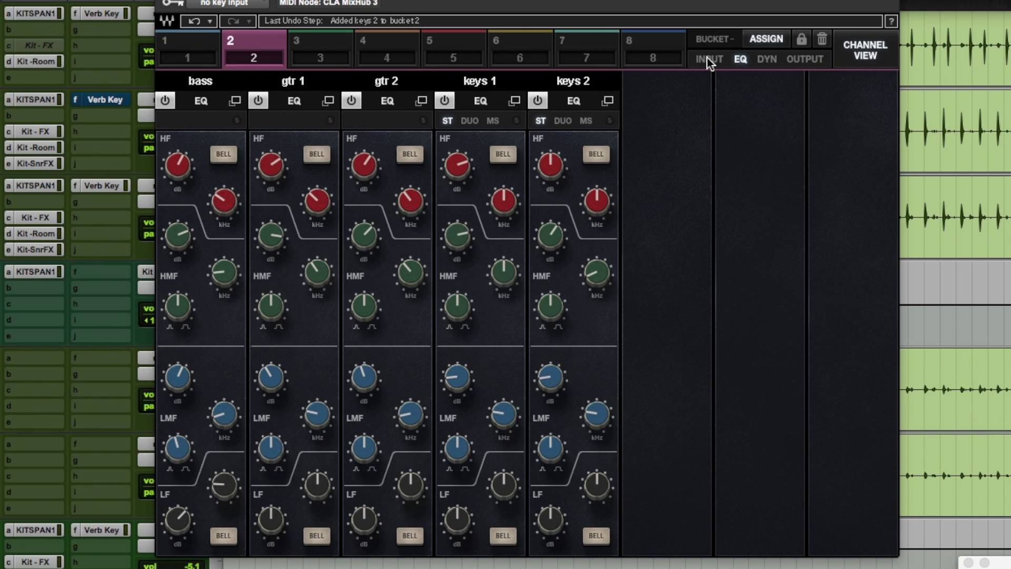
pyautogui.click(740, 59)
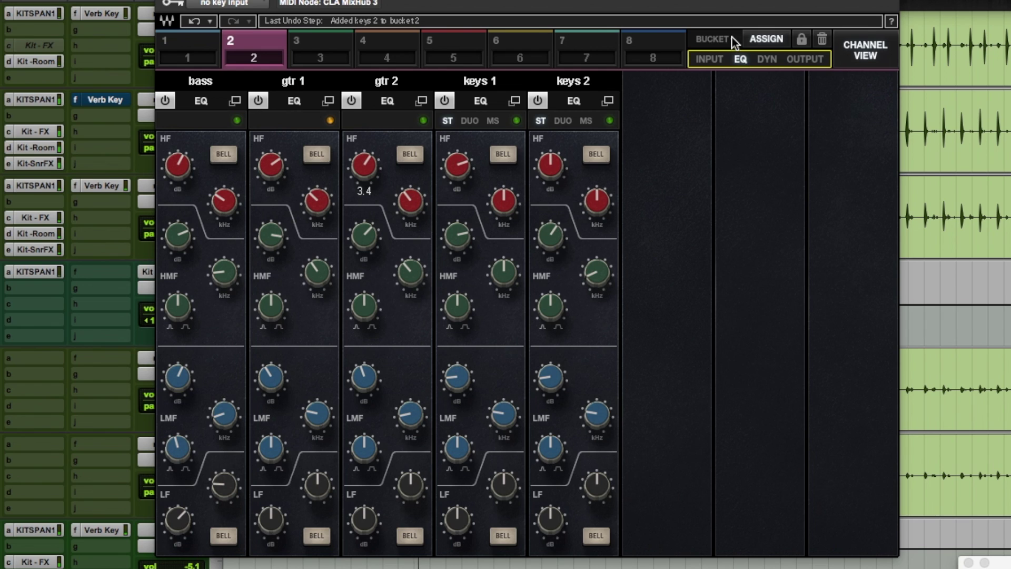
pyautogui.click(708, 59)
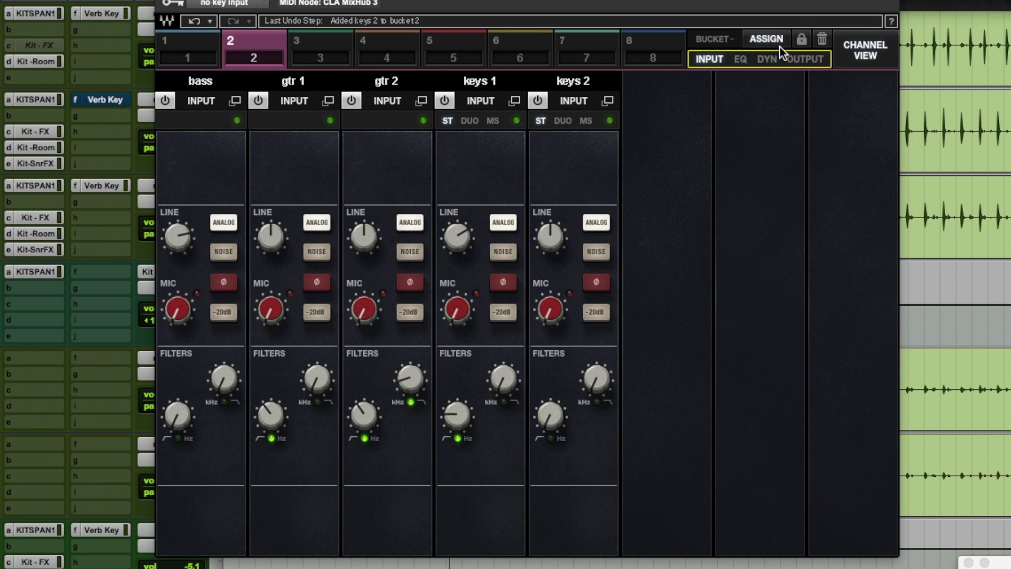
pyautogui.click(747, 60)
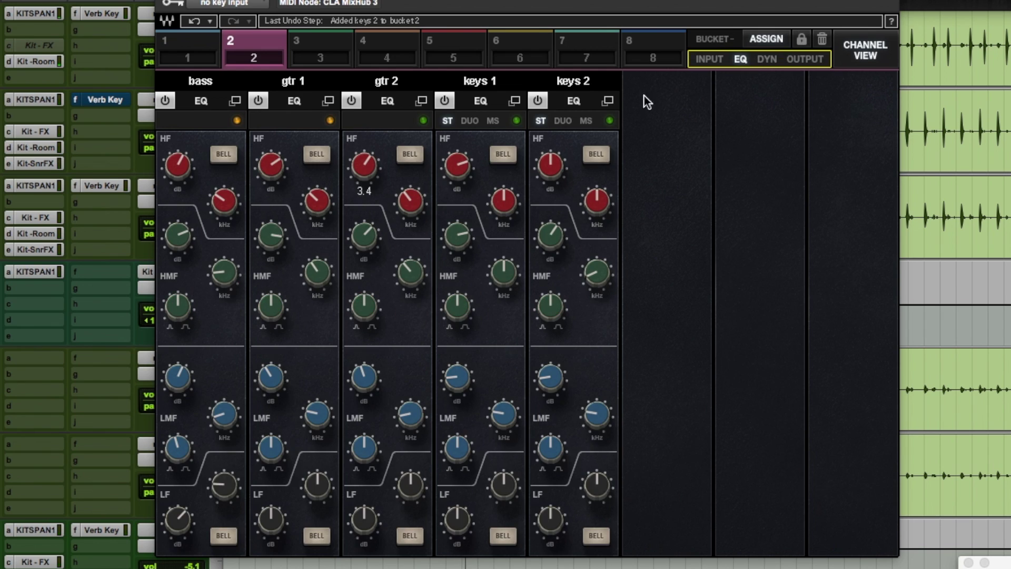
# - In bucket 1's EQ, set the sn t HF gain to 6.8 and raise the OH's HF gain
pyautogui.click(191, 53)
pyautogui.moveTo(369, 176); pyautogui.dragTo(369, 179)
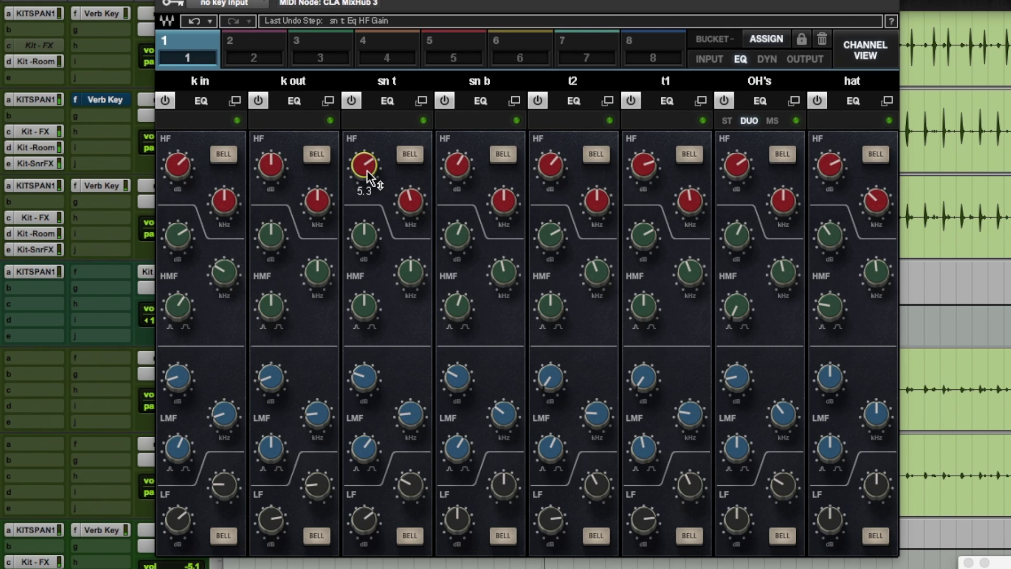
pyautogui.moveTo(369, 177); pyautogui.dragTo(368, 161)
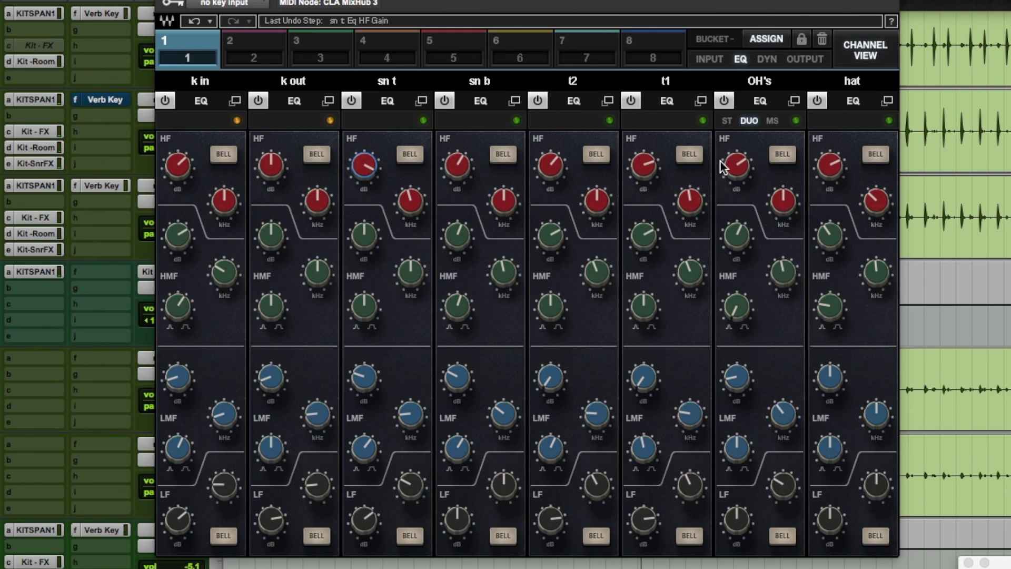
pyautogui.moveTo(734, 163); pyautogui.dragTo(734, 156)
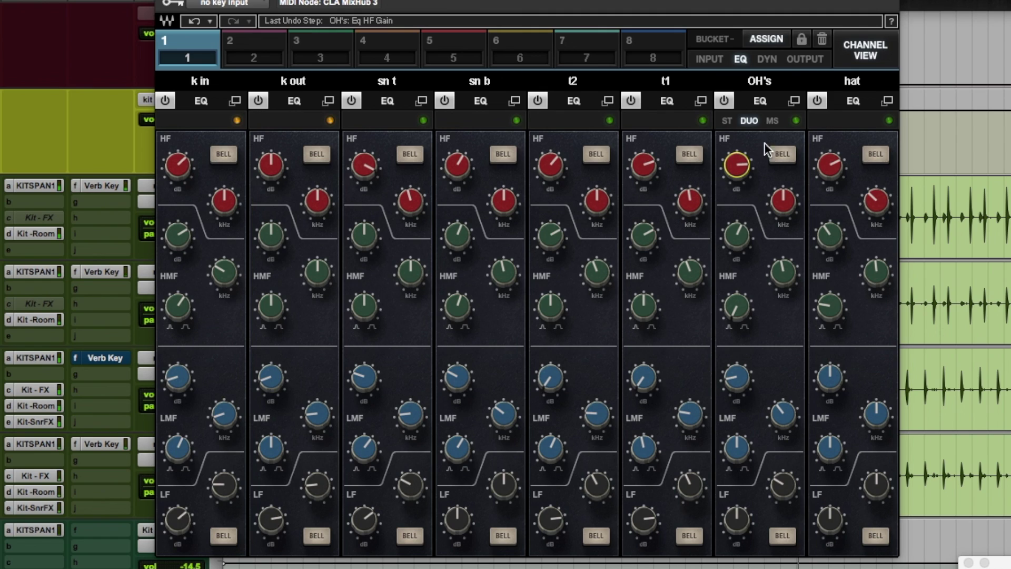
pyautogui.moveTo(368, 163); pyautogui.dragTo(368, 162)
# - Sweep the k in channel's HMF frequency with its gain boosted, and settle the HMF gain at 4.6
pyautogui.moveTo(191, 169); pyautogui.dragTo(188, 176)
pyautogui.moveTo(194, 232); pyautogui.dragTo(195, 220)
pyautogui.click(224, 272)
pyautogui.moveTo(223, 272)
pyautogui.mouseDown()
pyautogui.moveTo(224, 292)
pyautogui.moveTo(224, 269)
pyautogui.mouseUp()
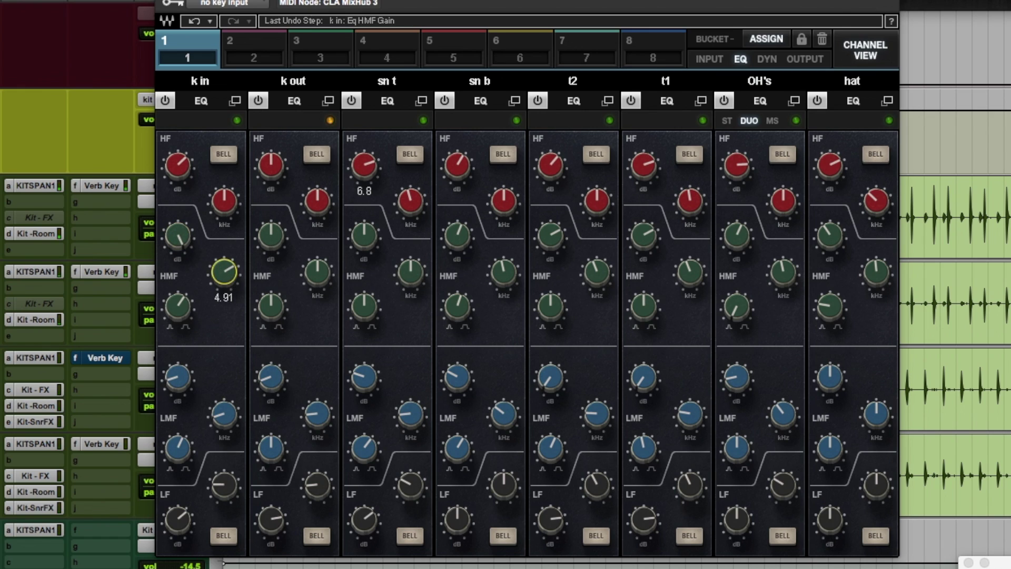
pyautogui.moveTo(187, 244); pyautogui.dragTo(205, 220)
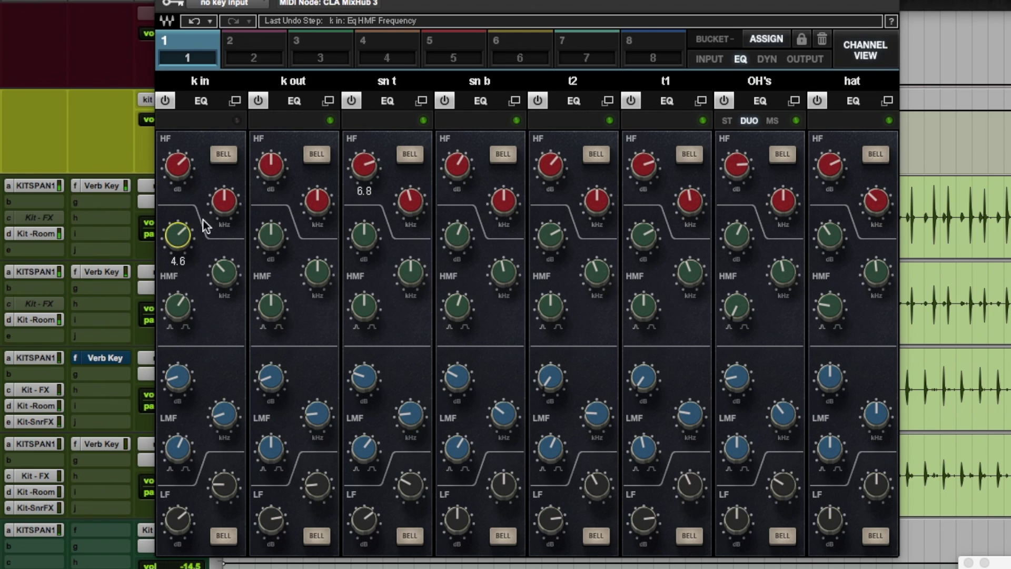
# - In bucket 1's dynamics section, set the gate threshold to -9.47 on k in and -2.94 on t2
pyautogui.click(766, 59)
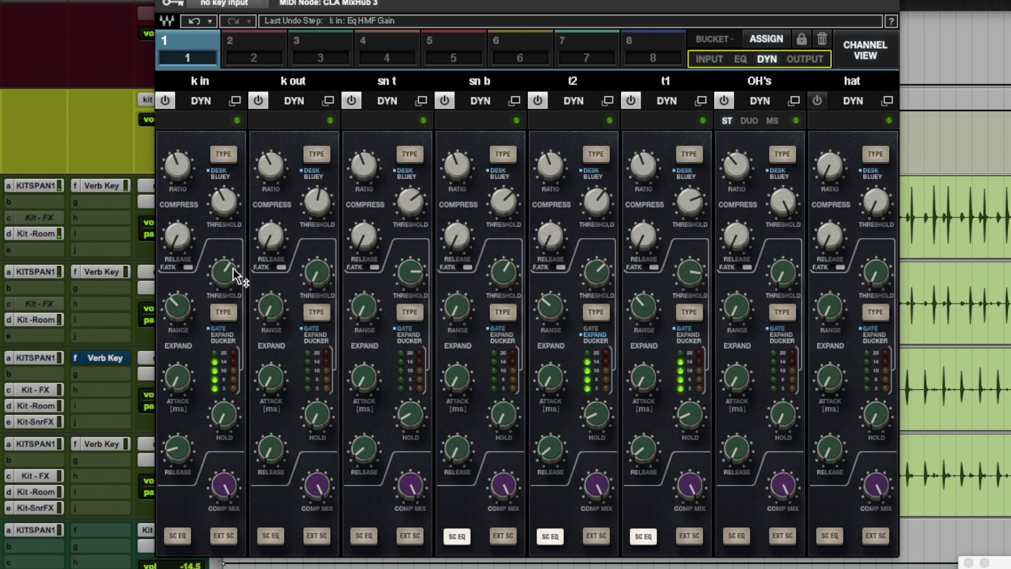
pyautogui.moveTo(225, 275); pyautogui.dragTo(225, 271)
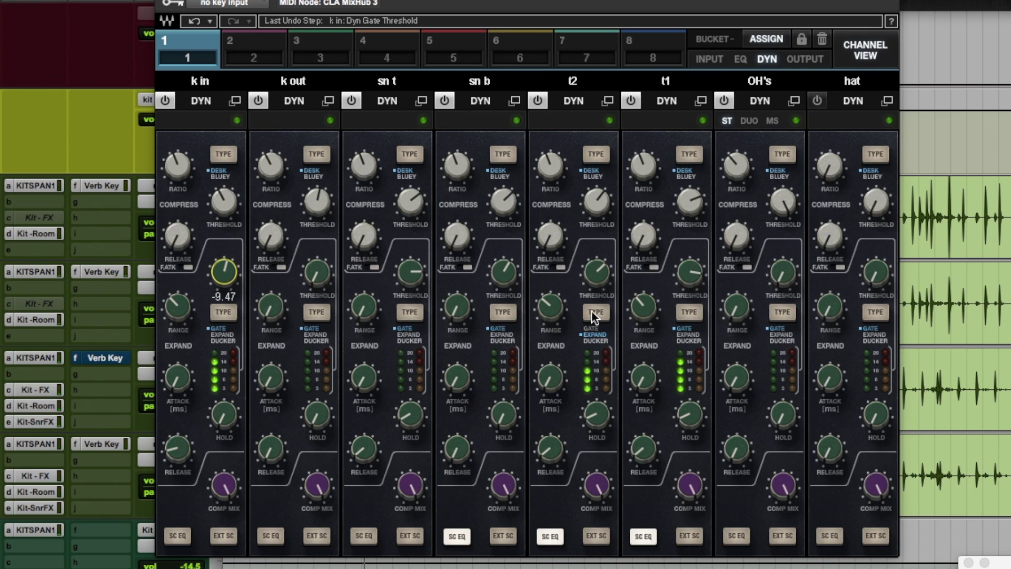
pyautogui.moveTo(606, 280); pyautogui.dragTo(605, 271)
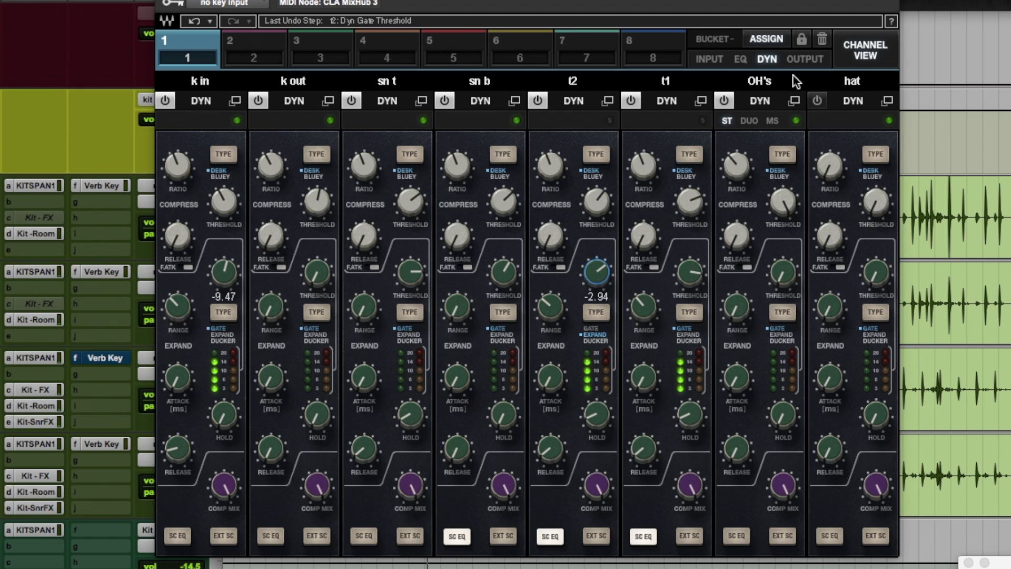
# - Adjust the EQ HF gain of gtr 1 and gtr 2 in bucket 2
pyautogui.click(255, 46)
pyautogui.click(741, 60)
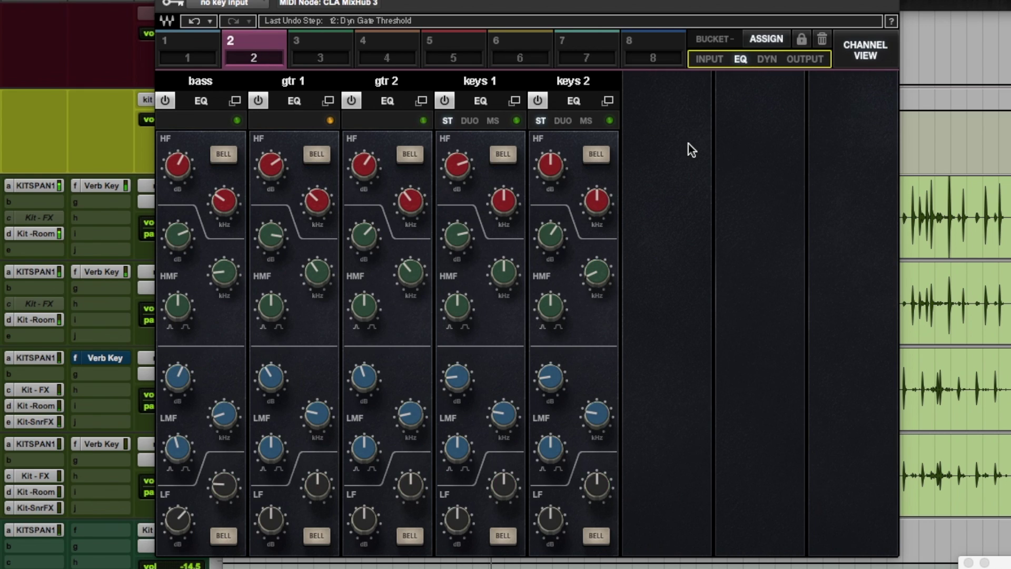
pyautogui.moveTo(268, 148); pyautogui.dragTo(267, 143)
pyautogui.moveTo(361, 161); pyautogui.dragTo(361, 158)
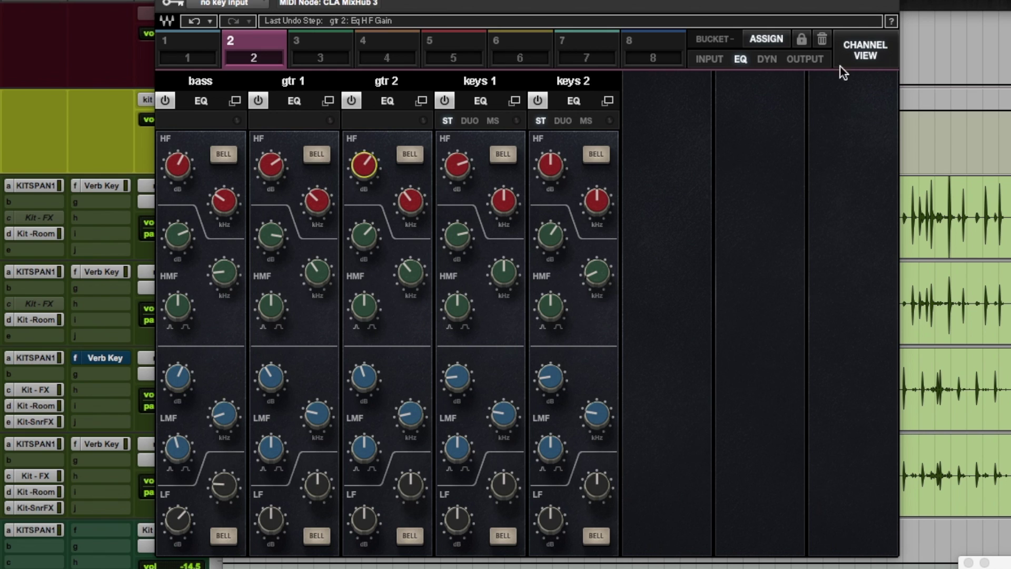
# - Check the sn t track in Channel View and return to bucket 1 in Bucket View
pyautogui.click(866, 57)
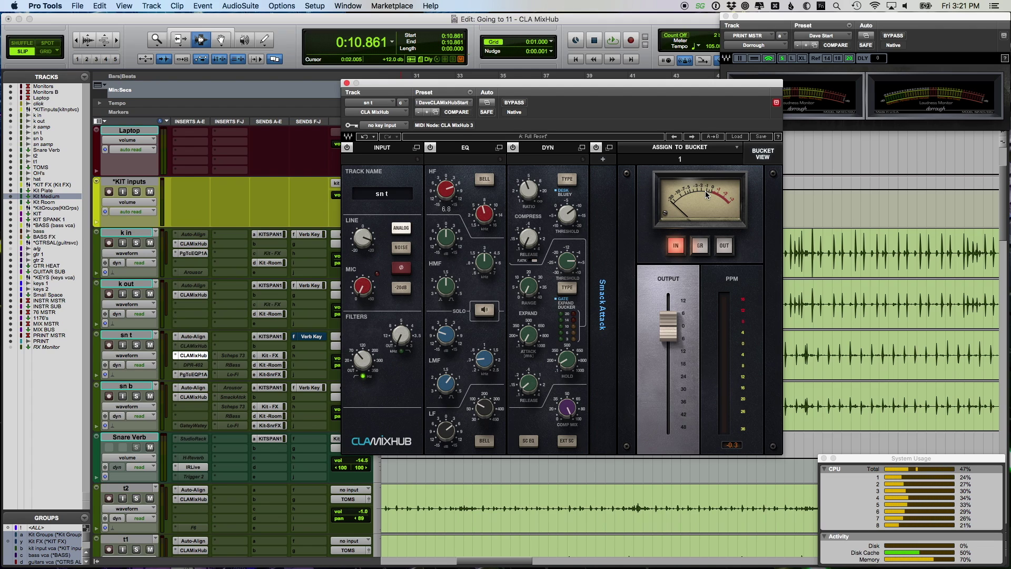
pyautogui.click(762, 157)
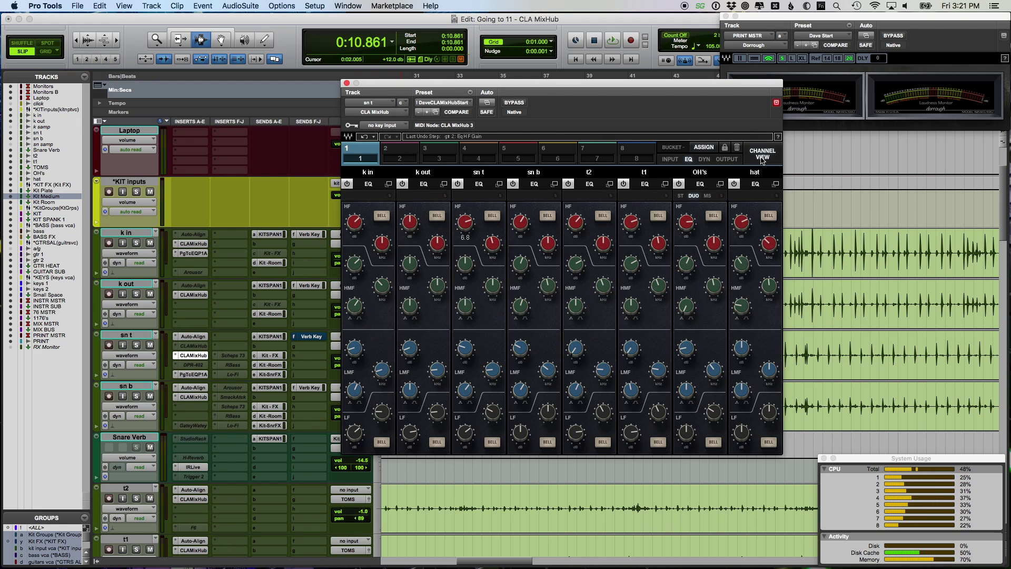